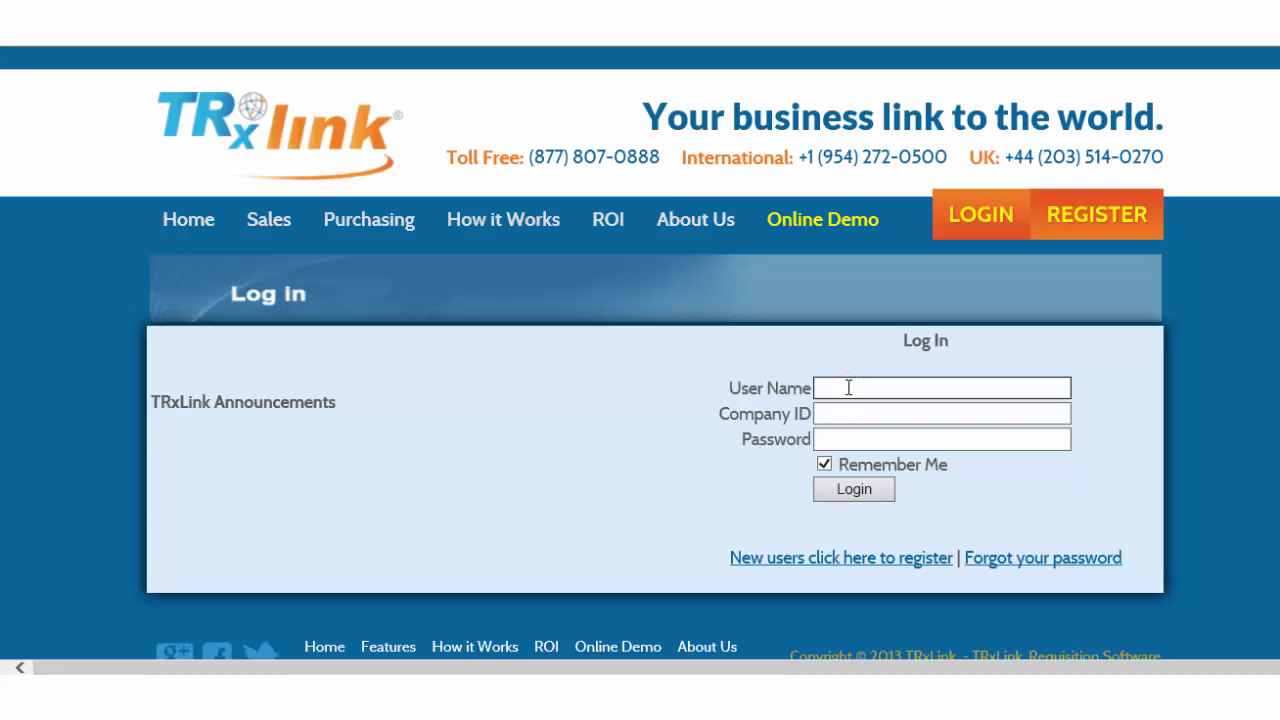
- Log in with user name Requestor, company ID trxtrial and the saved account password
{"action": "type", "text": "Requestor"}
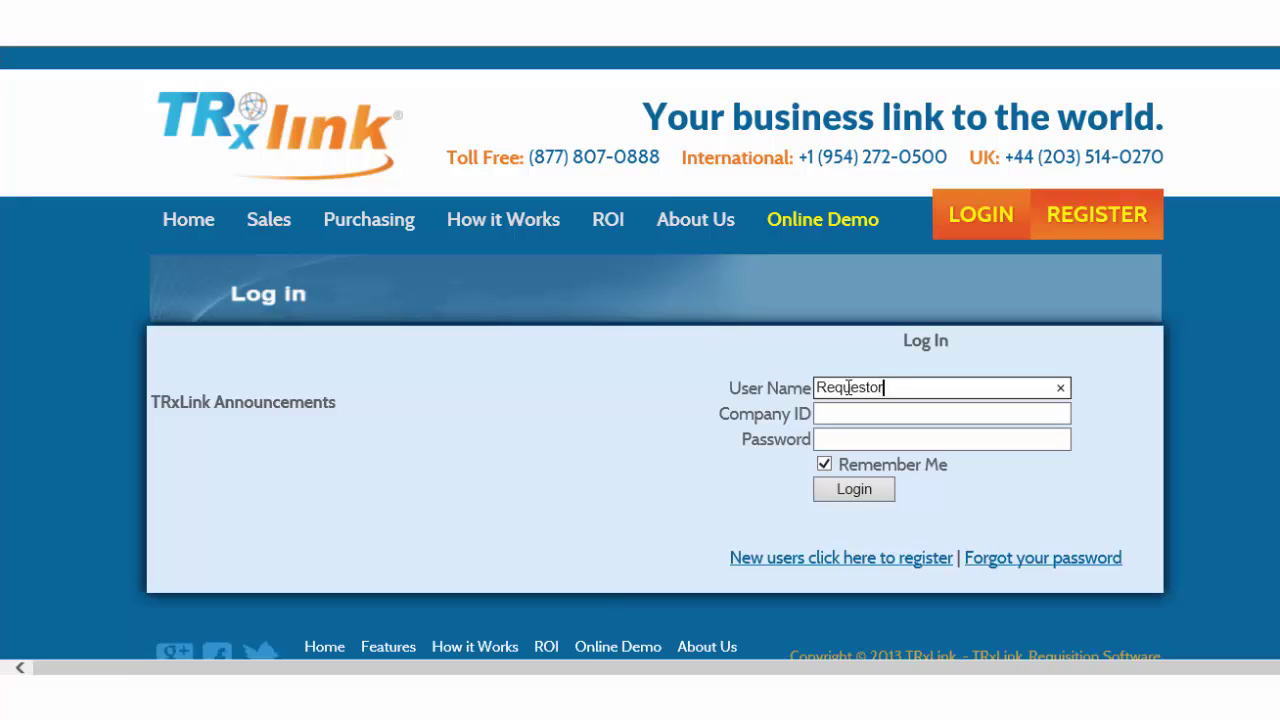
{"action": "key", "text": "Tab"}
{"action": "type", "text": "t"}
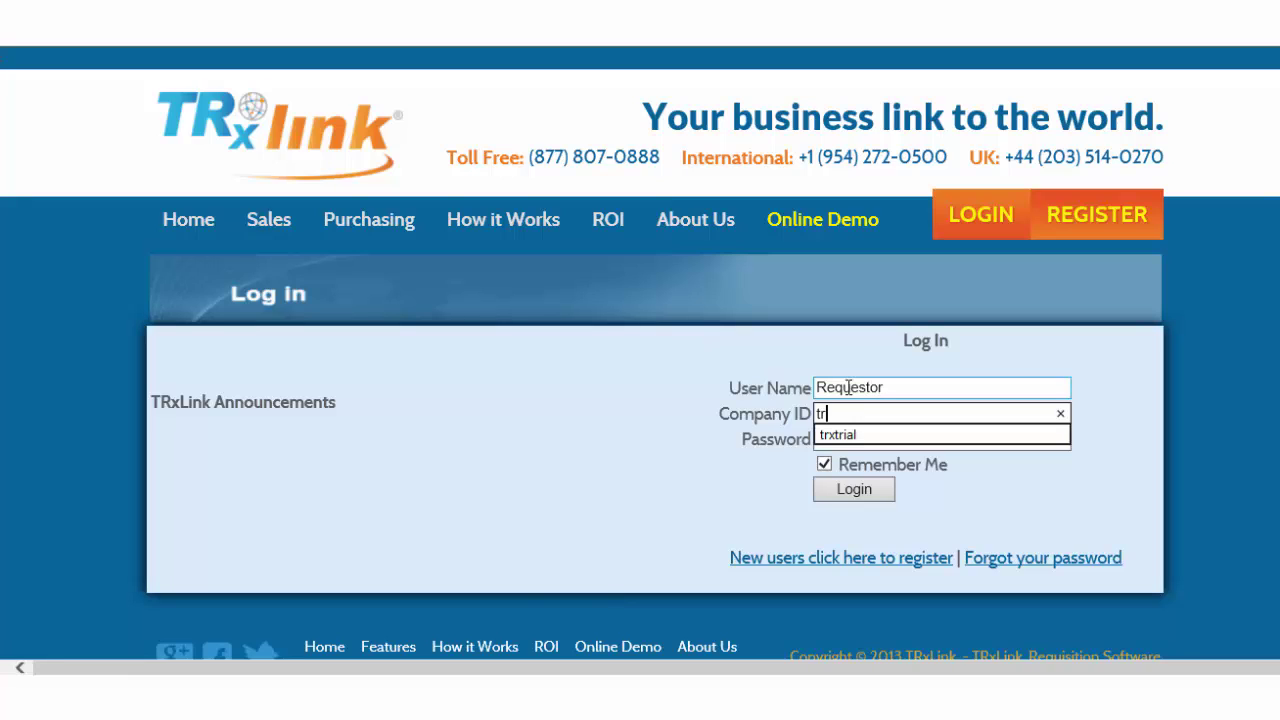
{"action": "key", "text": "Down"}
{"action": "key", "text": "Return"}
{"action": "key", "text": "Tab"}
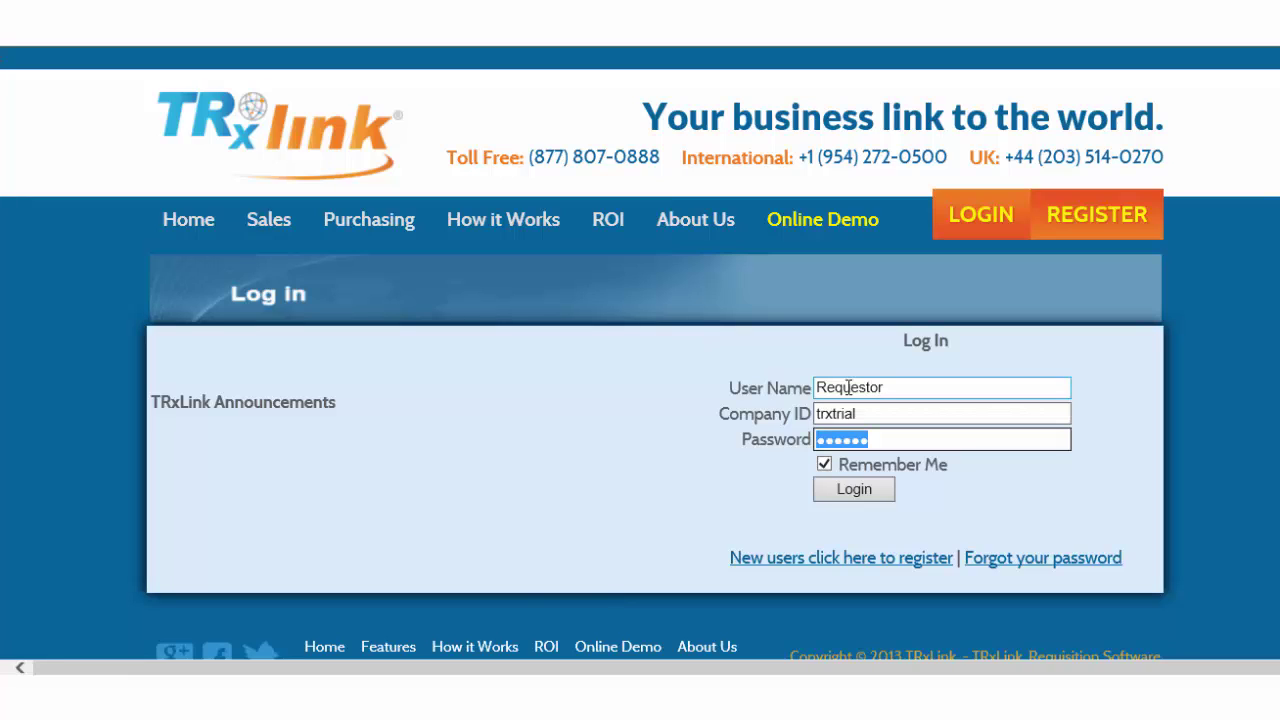
{"action": "left_click", "coordinate": [887, 490]}
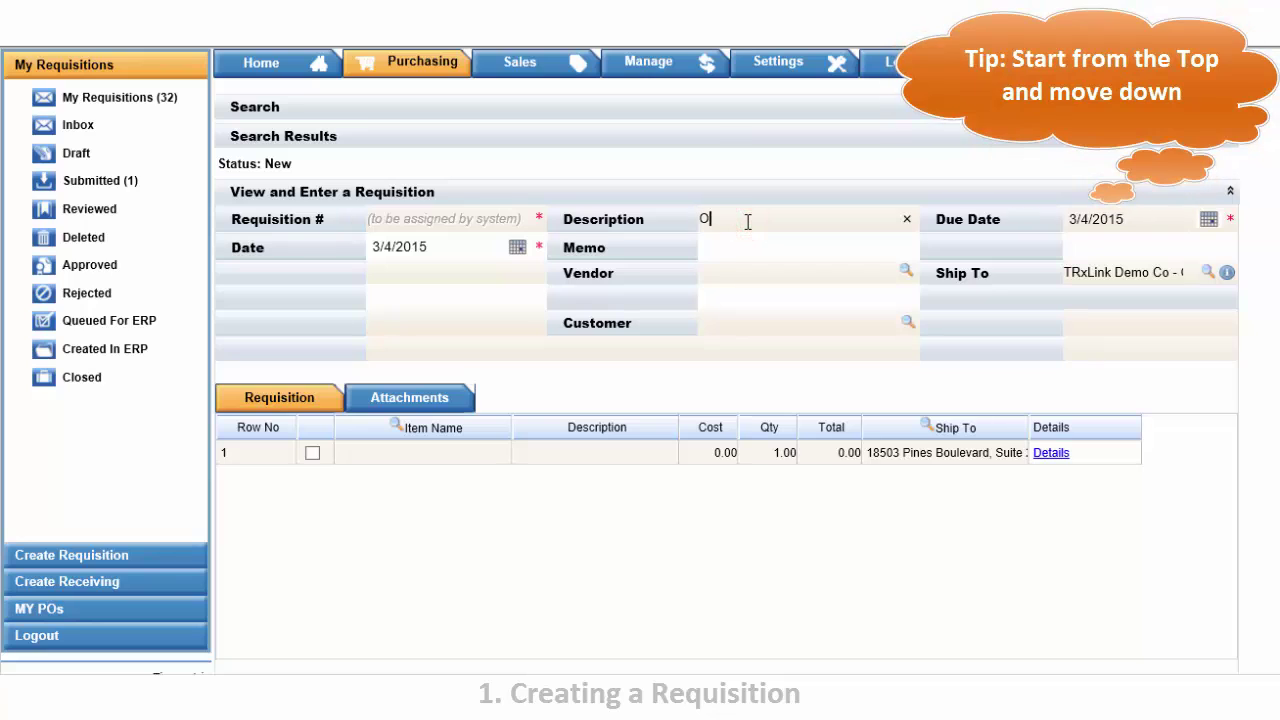
- Complete the new requisition's description as Office Supplies and set its due date to 3/12/2015
{"action": "type", "text": "ice Supplies"}
{"action": "left_click", "coordinate": [1207, 219]}
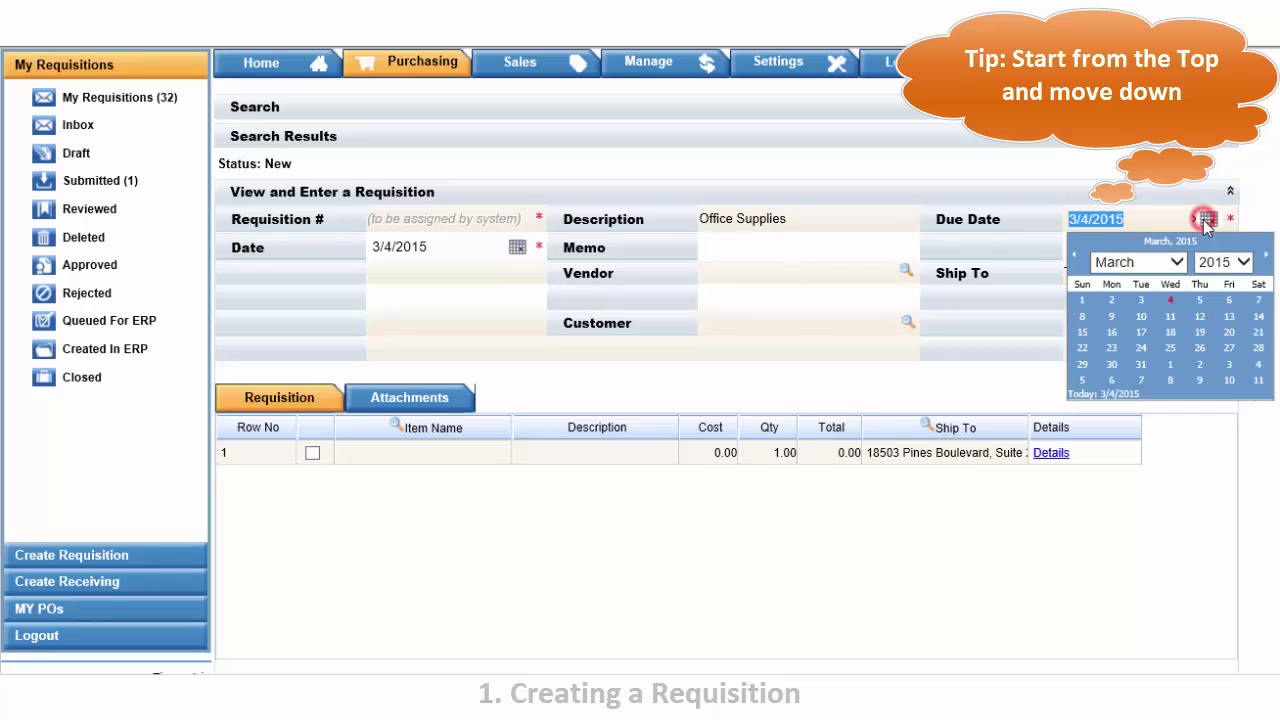
{"action": "left_click", "coordinate": [1199, 316]}
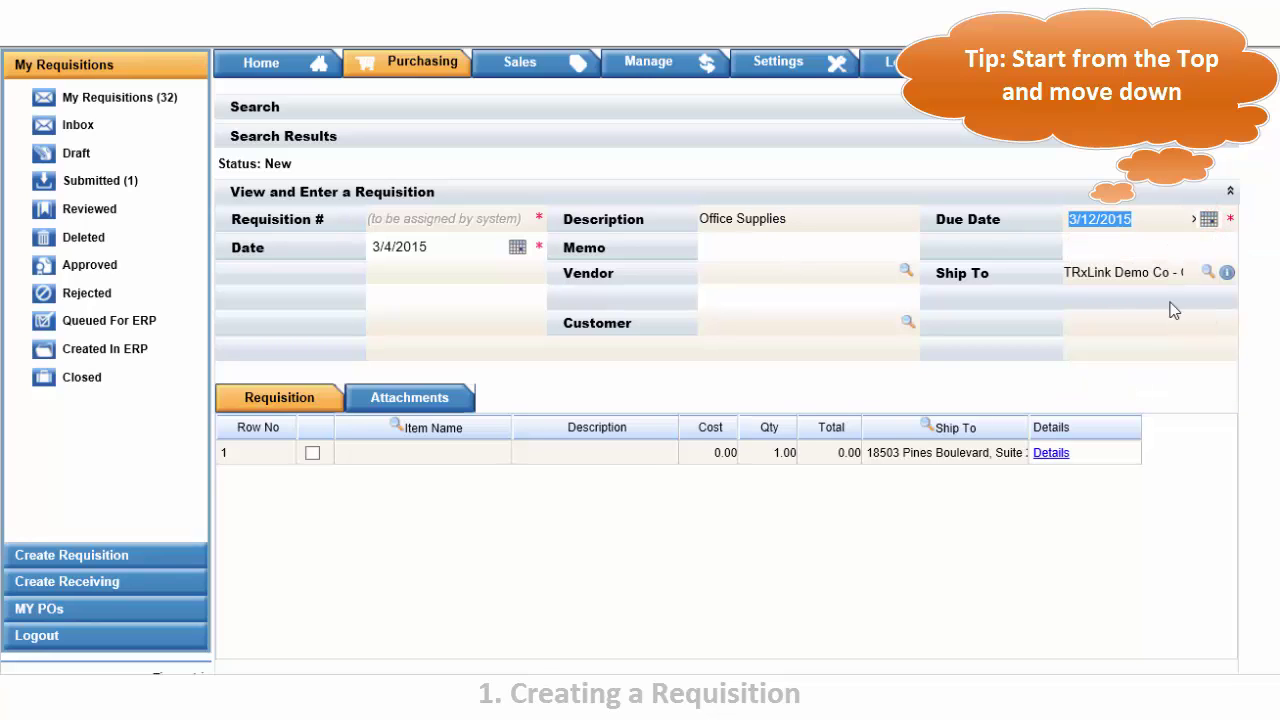
- Enter a memo saying the office supplies are for the named new hire, and choose Amazon as the vendor
{"action": "left_click", "coordinate": [778, 250]}
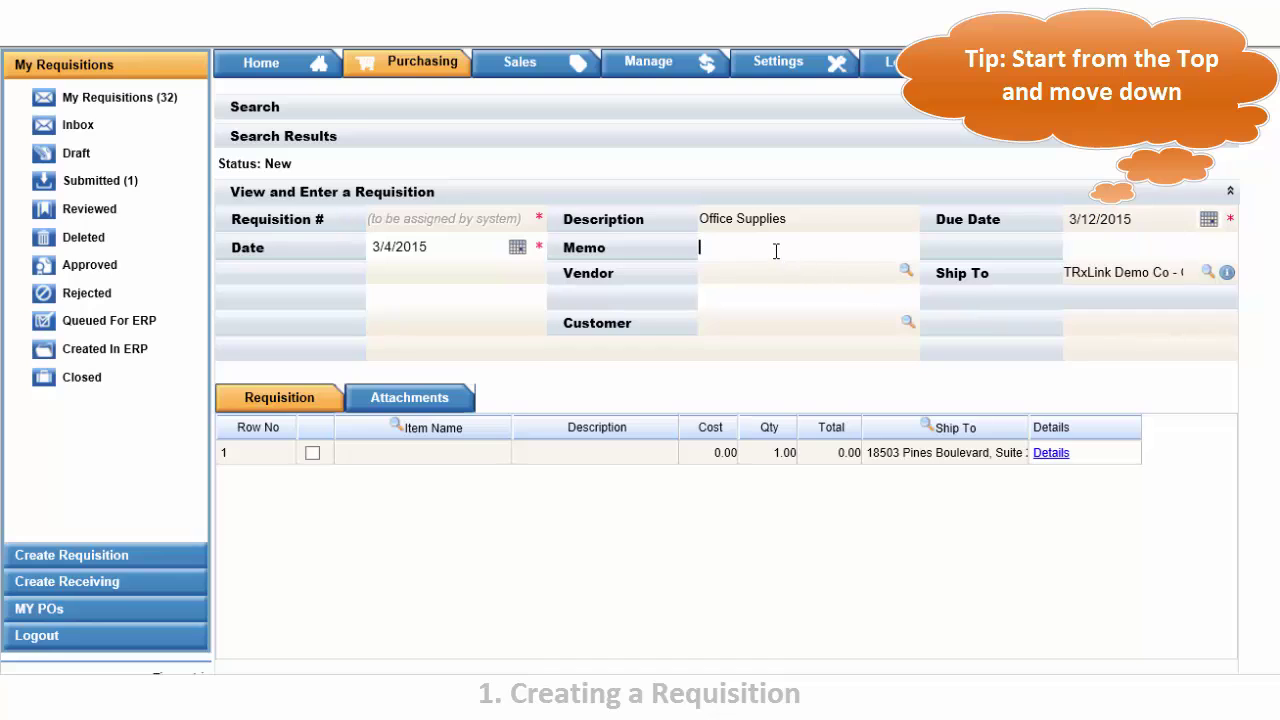
{"action": "type", "text": "Office Supplies for new hire Tom"}
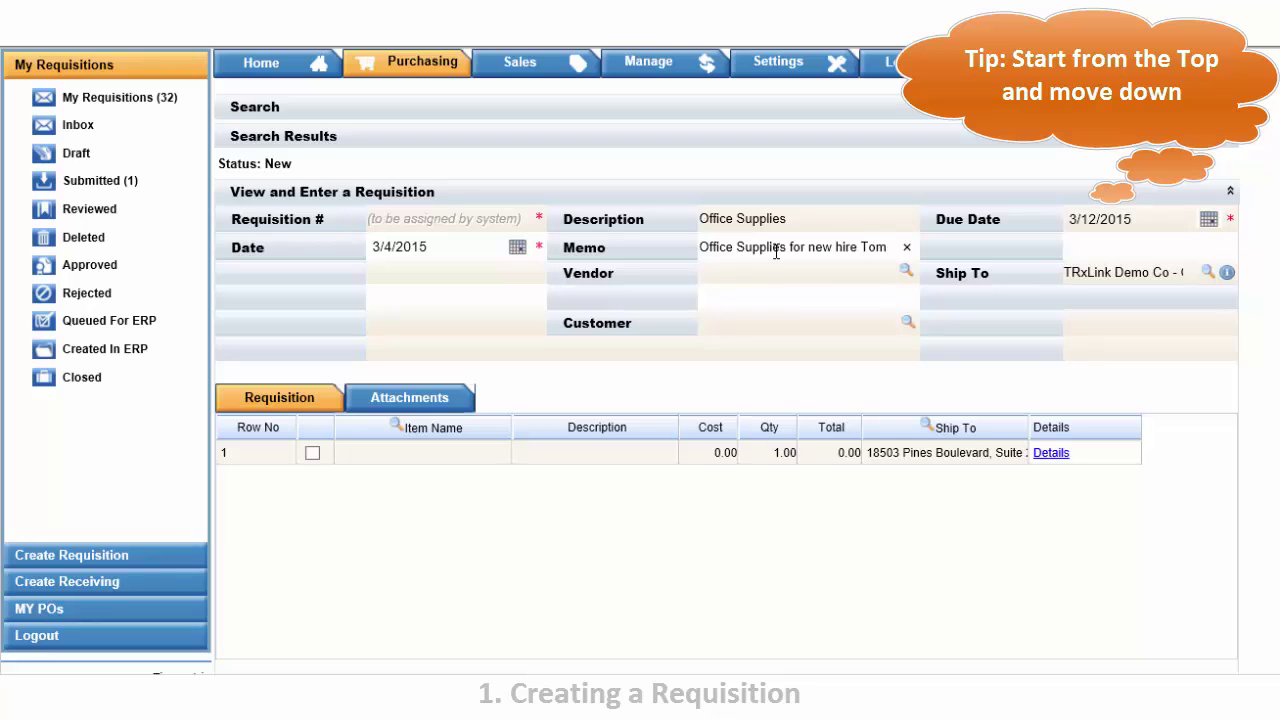
{"action": "left_click", "coordinate": [905, 272]}
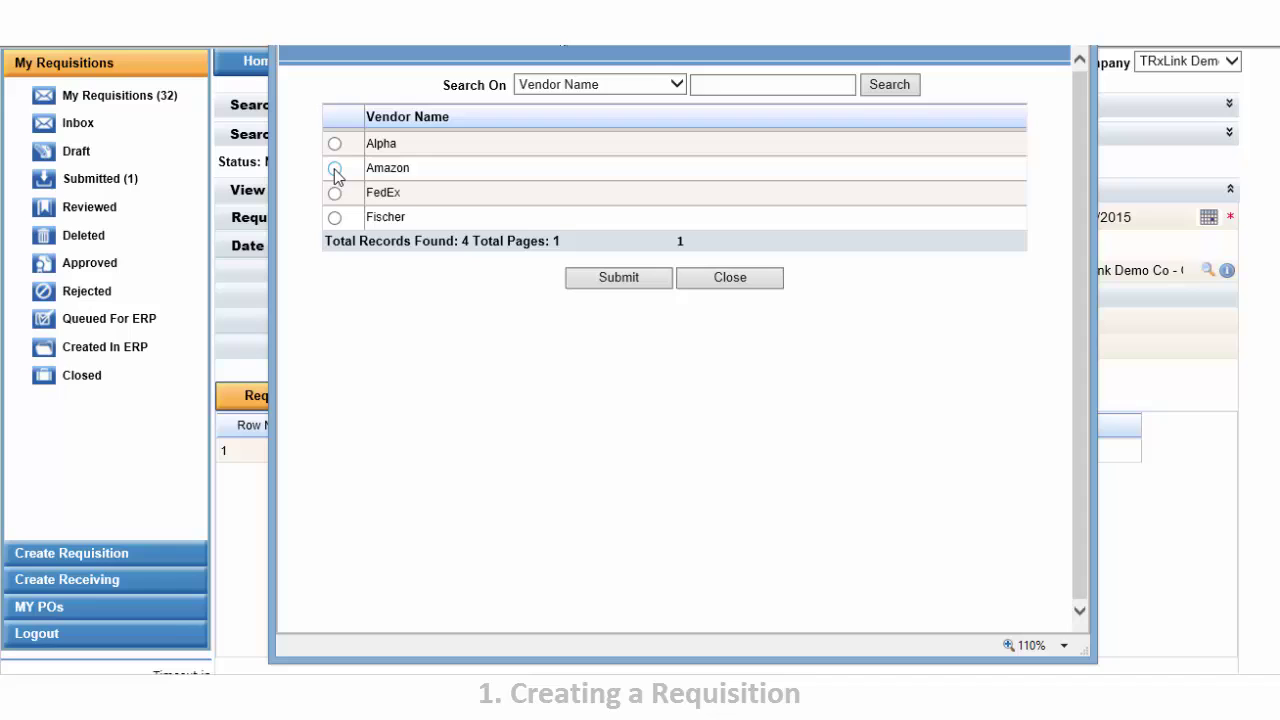
{"action": "left_click", "coordinate": [334, 168]}
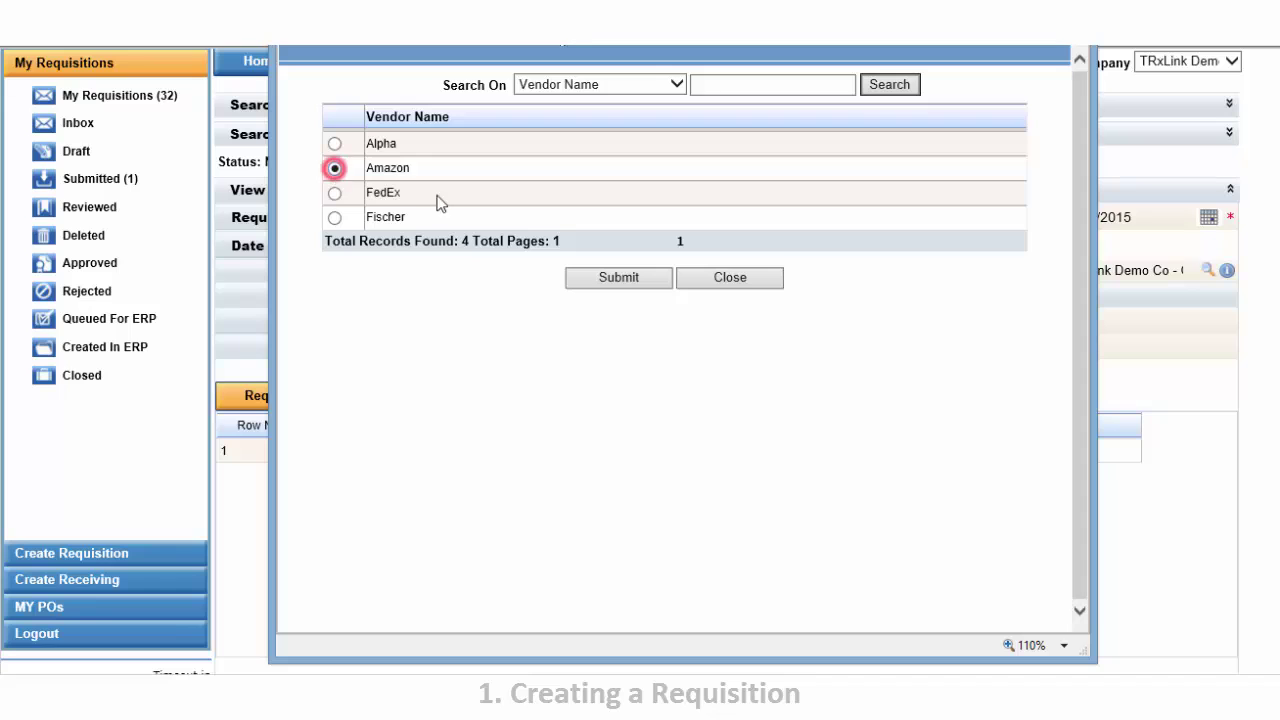
{"action": "left_click", "coordinate": [617, 281]}
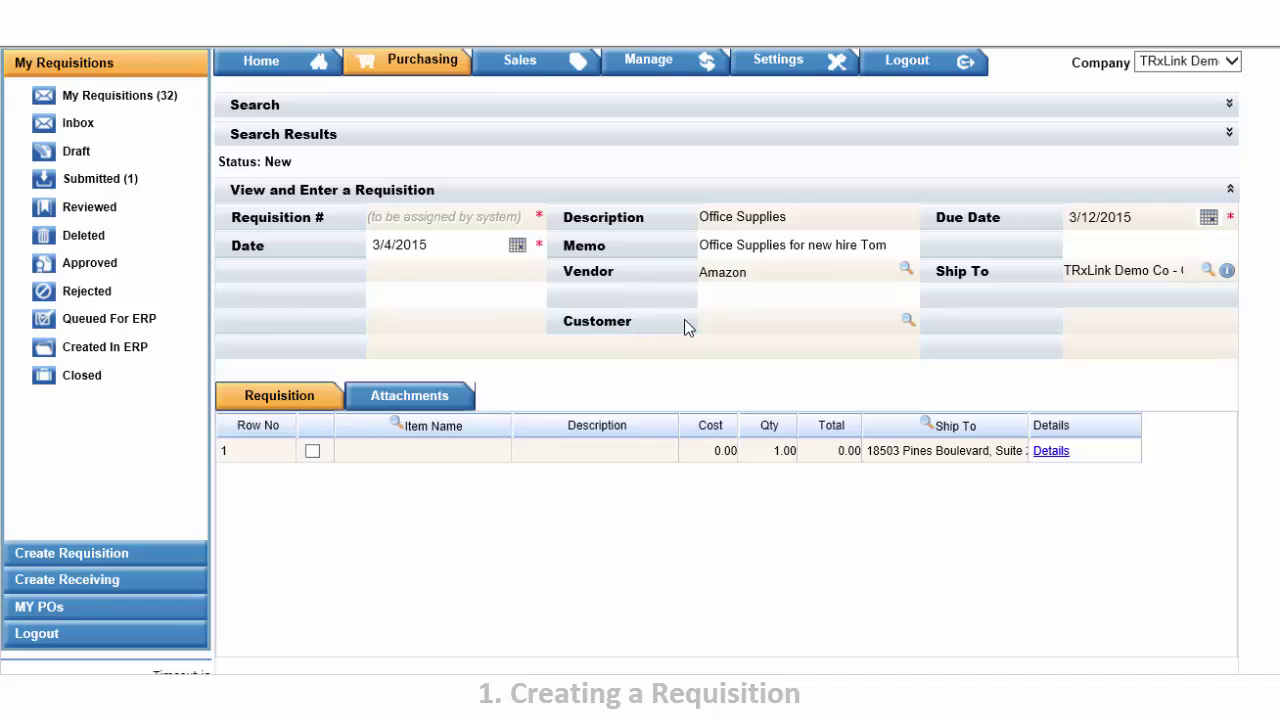
- Look up catalogue items and insert 1 Desk Phone and 2 Paper into the requisition
{"action": "scroll", "coordinate": [357, 483], "scroll_direction": "down", "scroll_amount": 2}
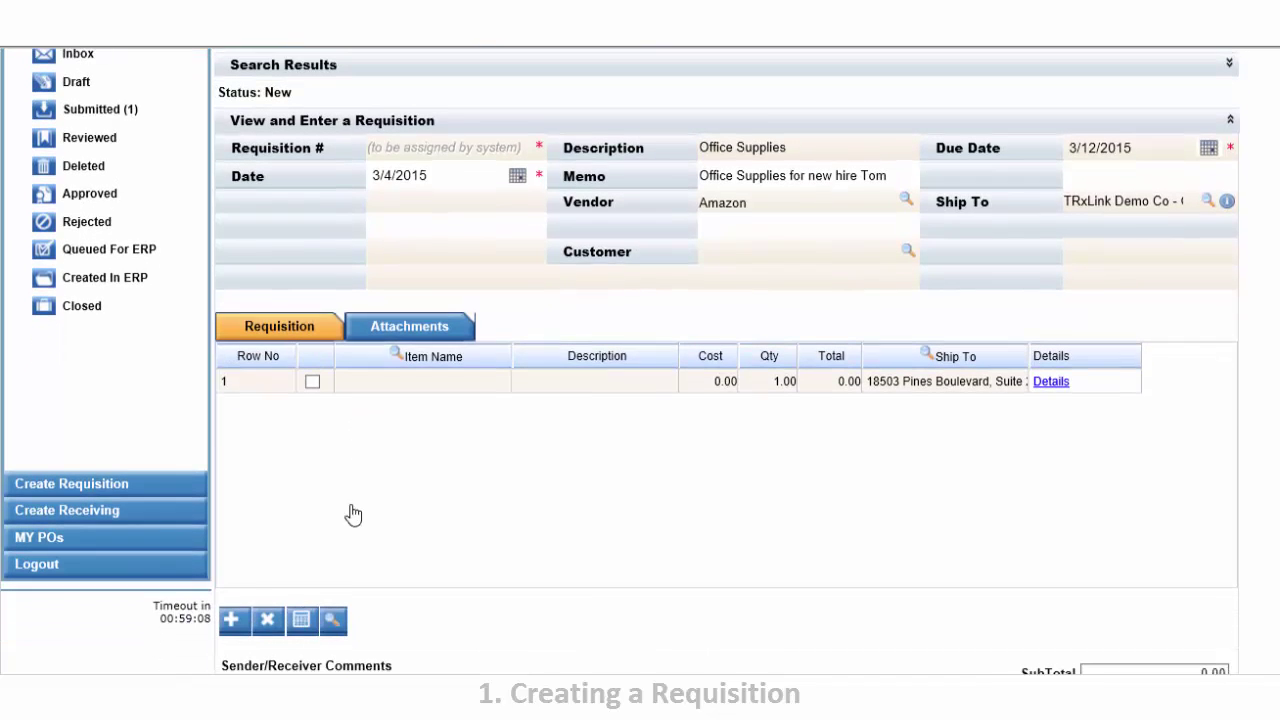
{"action": "left_click", "coordinate": [333, 620]}
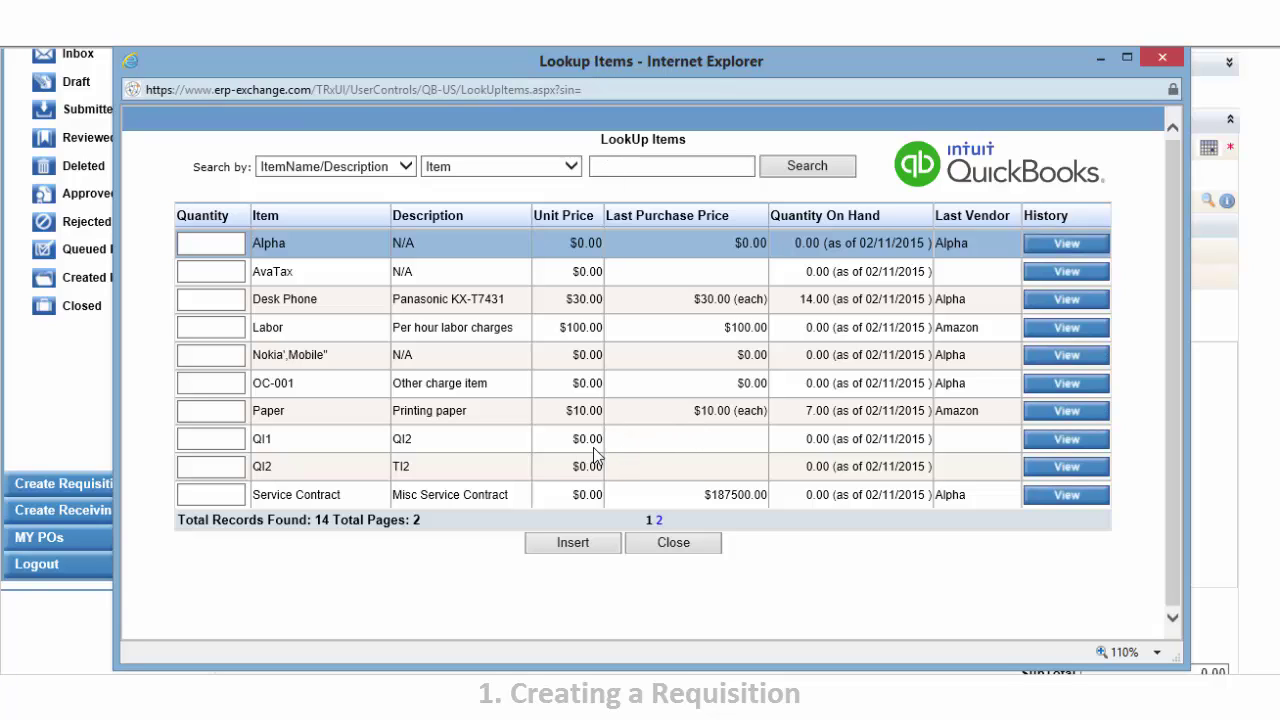
{"action": "left_click", "coordinate": [236, 300]}
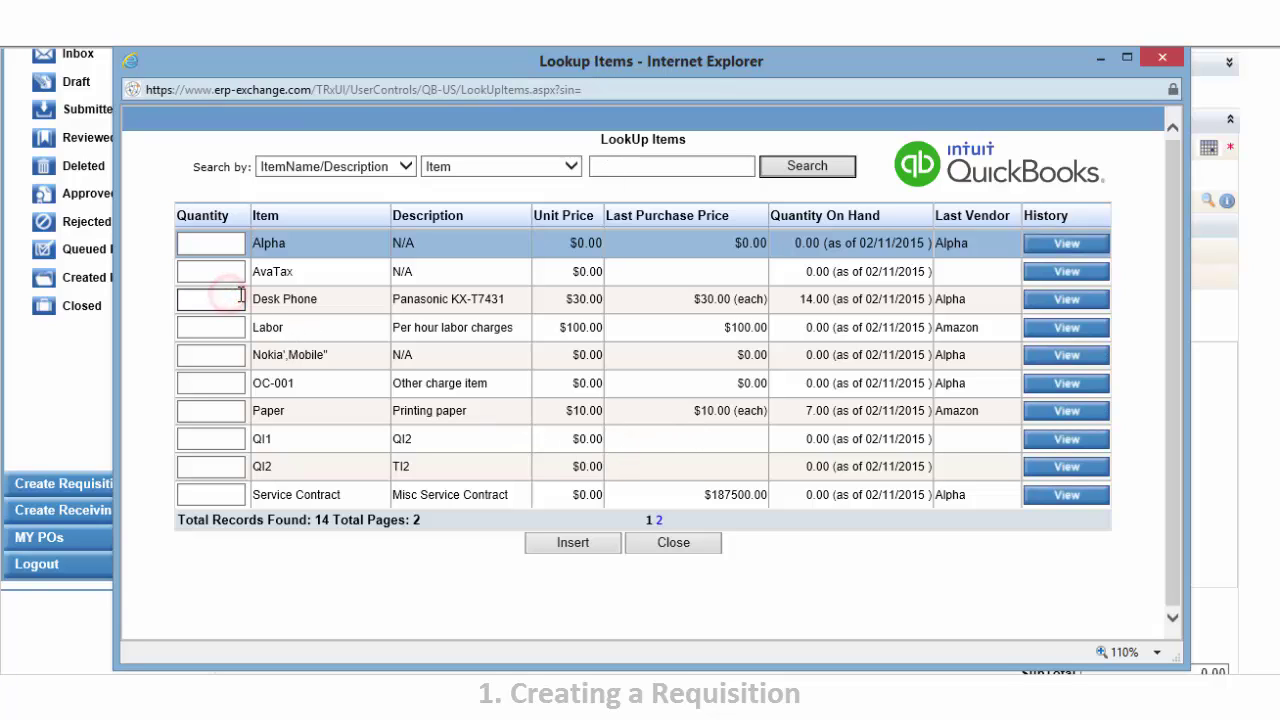
{"action": "type", "text": "1"}
{"action": "left_click", "coordinate": [233, 412]}
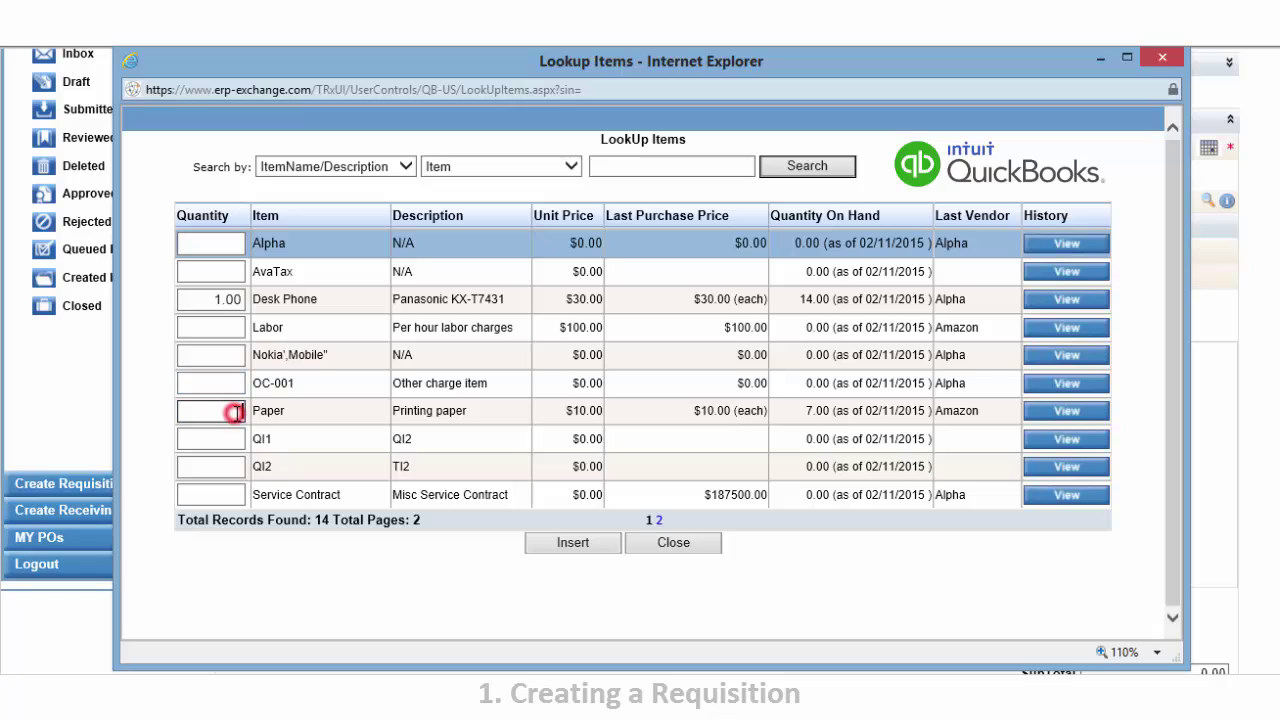
{"action": "type", "text": "2"}
{"action": "left_click", "coordinate": [565, 543]}
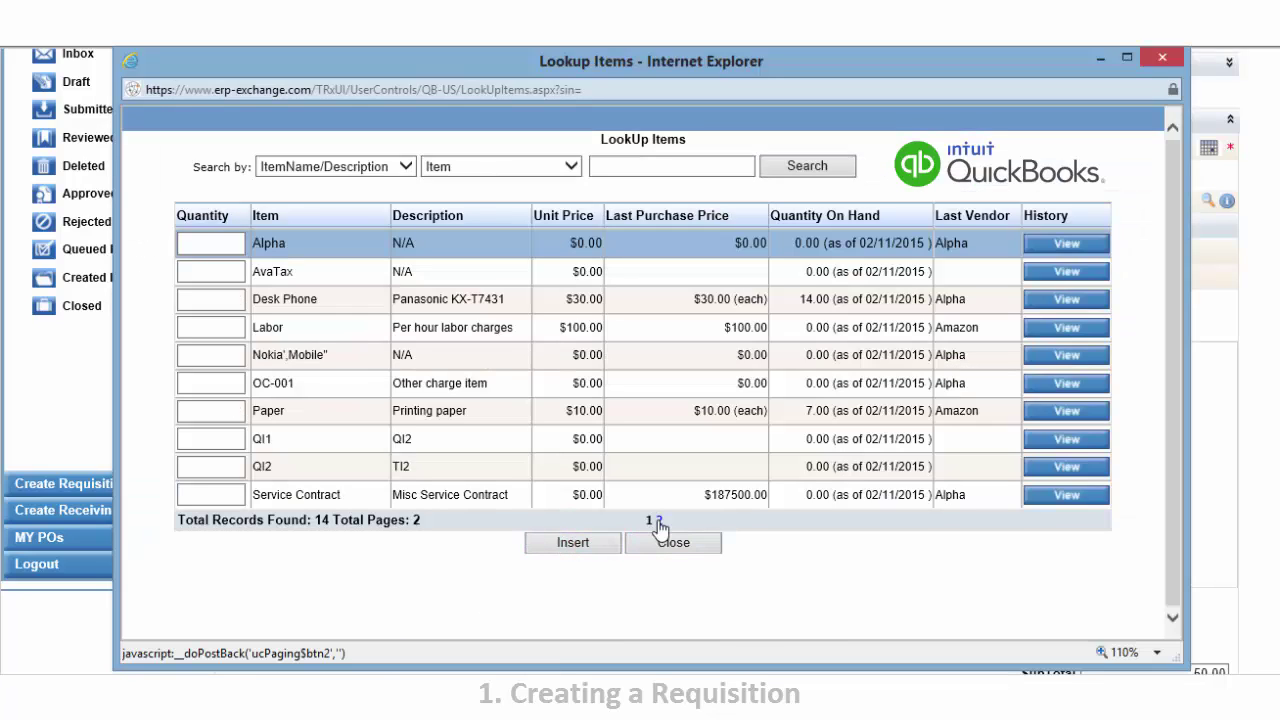
- Insert 6 of the Stationary item from the second page of the item lookup
{"action": "left_click", "coordinate": [658, 521]}
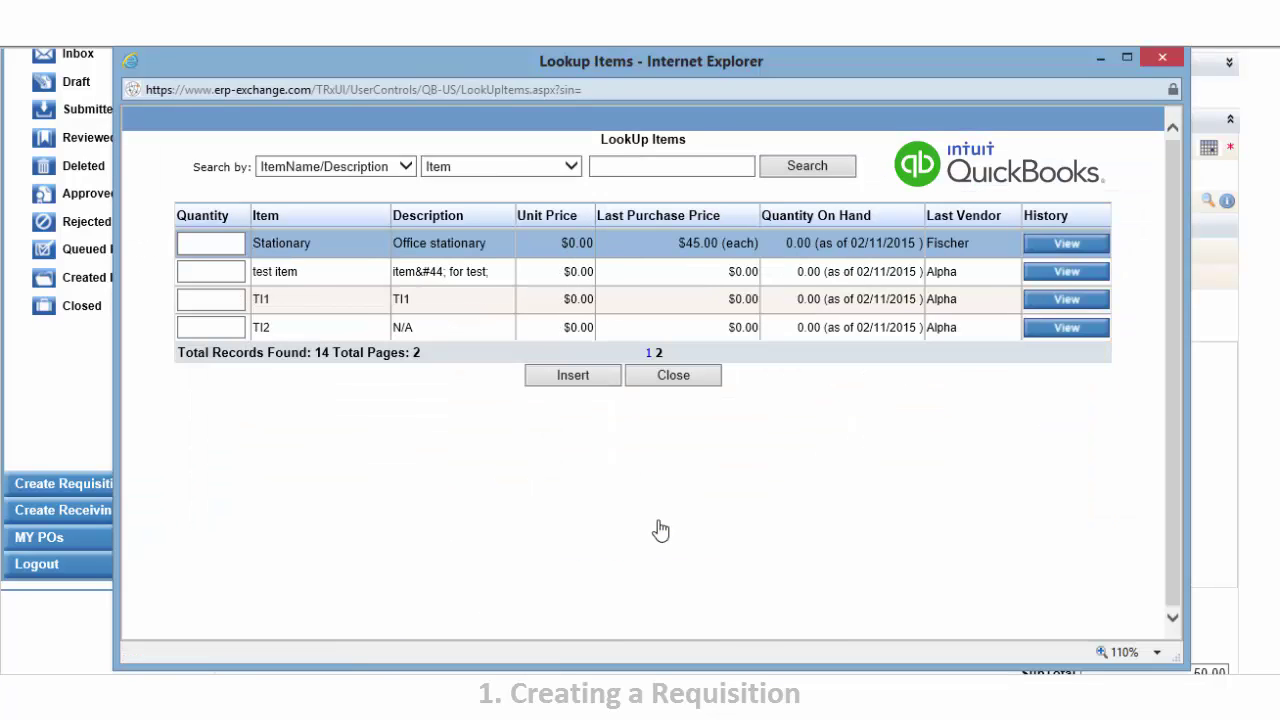
{"action": "left_click", "coordinate": [208, 243]}
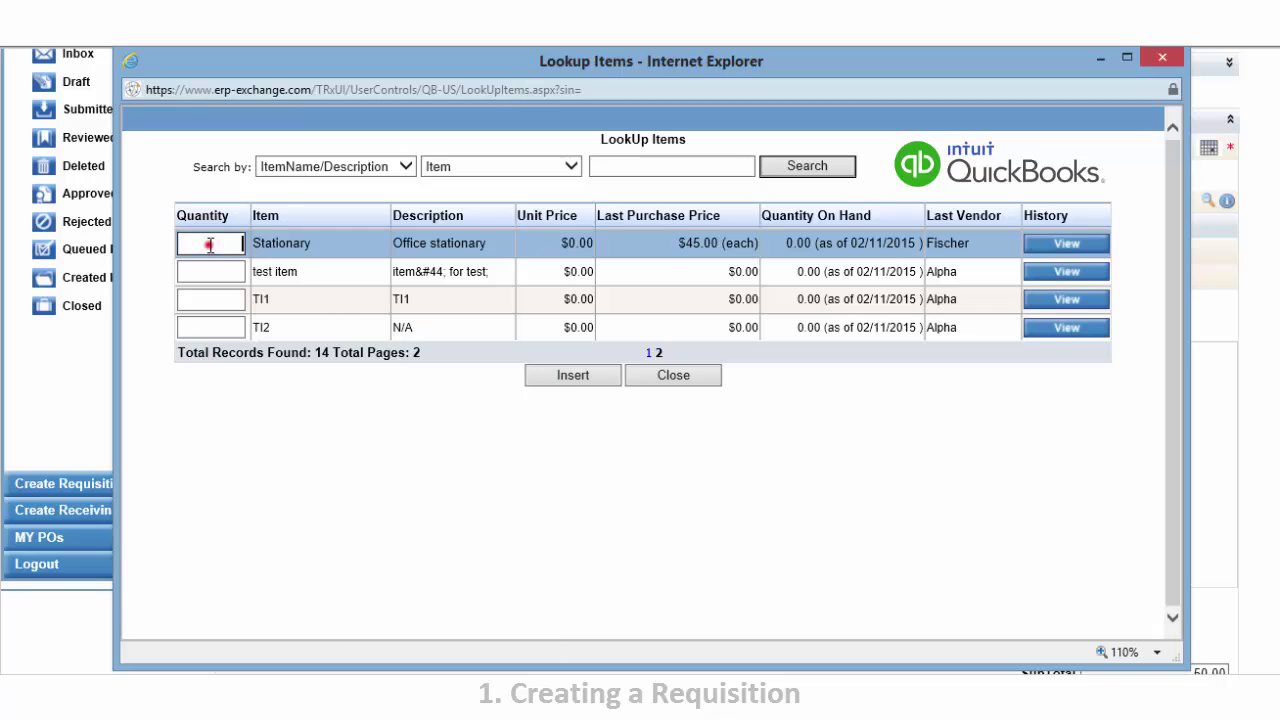
{"action": "type", "text": "6"}
{"action": "left_click", "coordinate": [573, 375]}
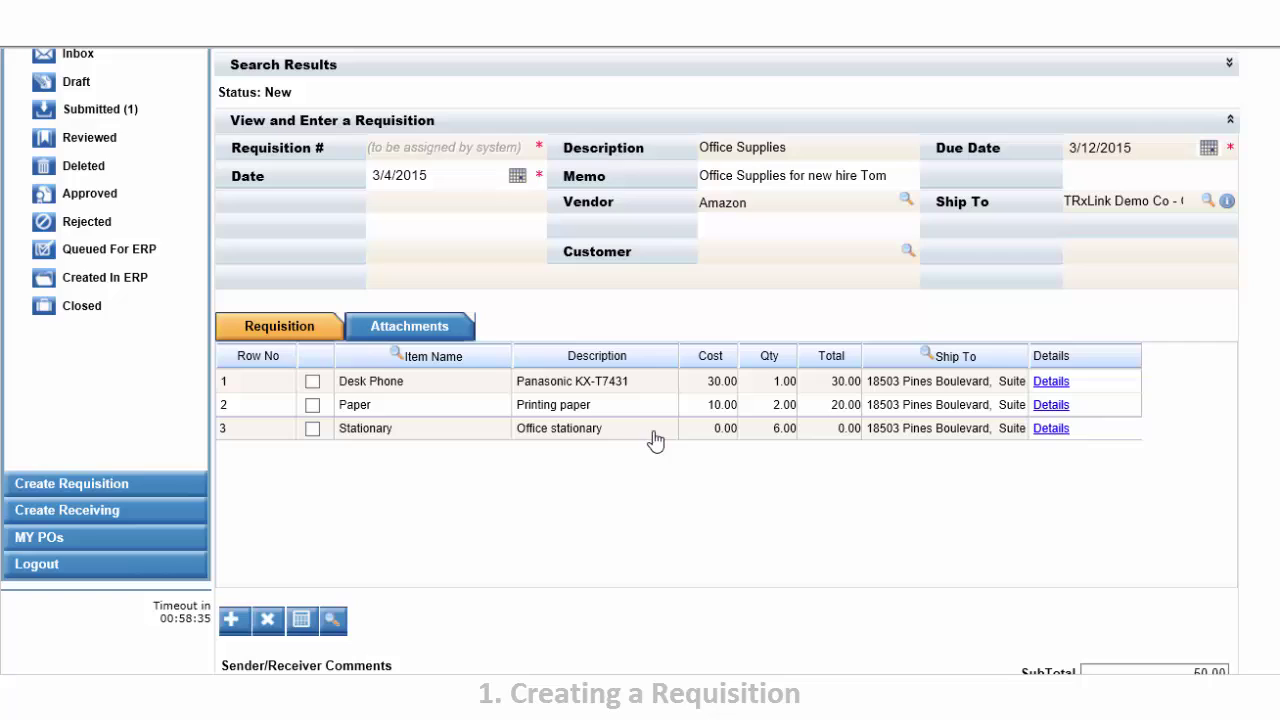
- Set the unit cost of the Stationary line to 5.00
{"action": "left_click", "coordinate": [711, 430]}
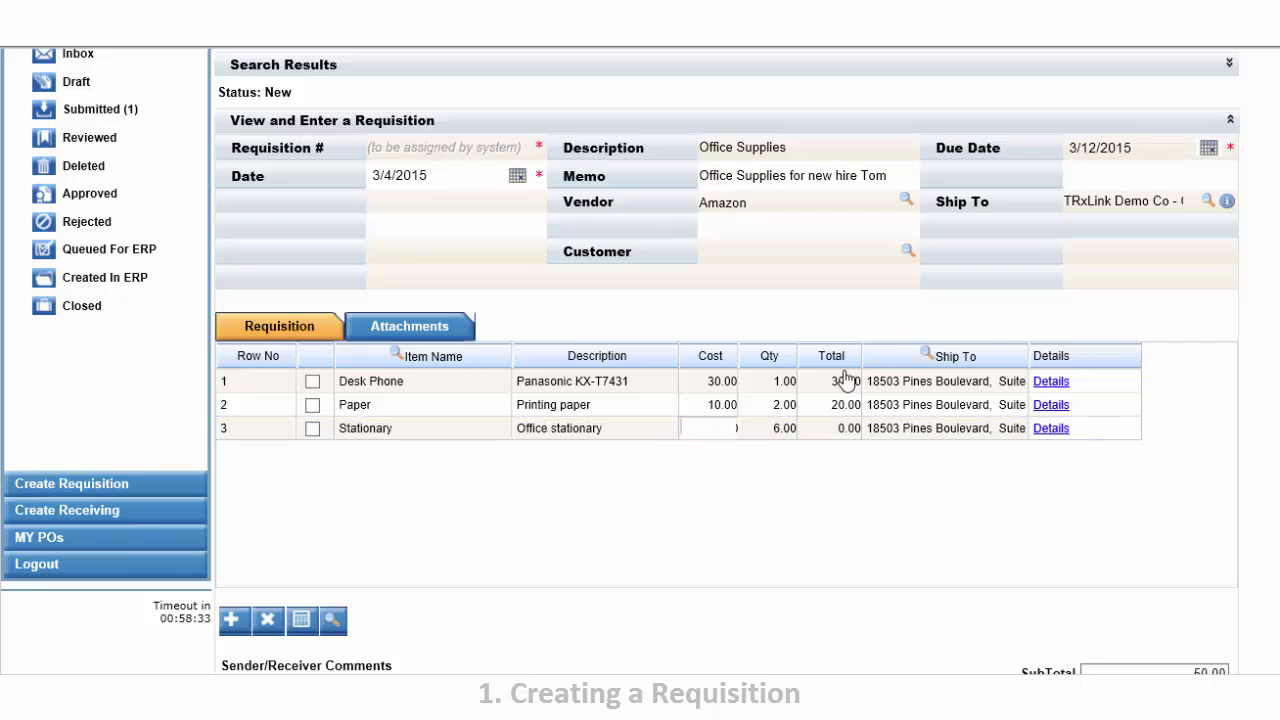
{"action": "type", "text": "5"}
{"action": "left_click", "coordinate": [800, 470]}
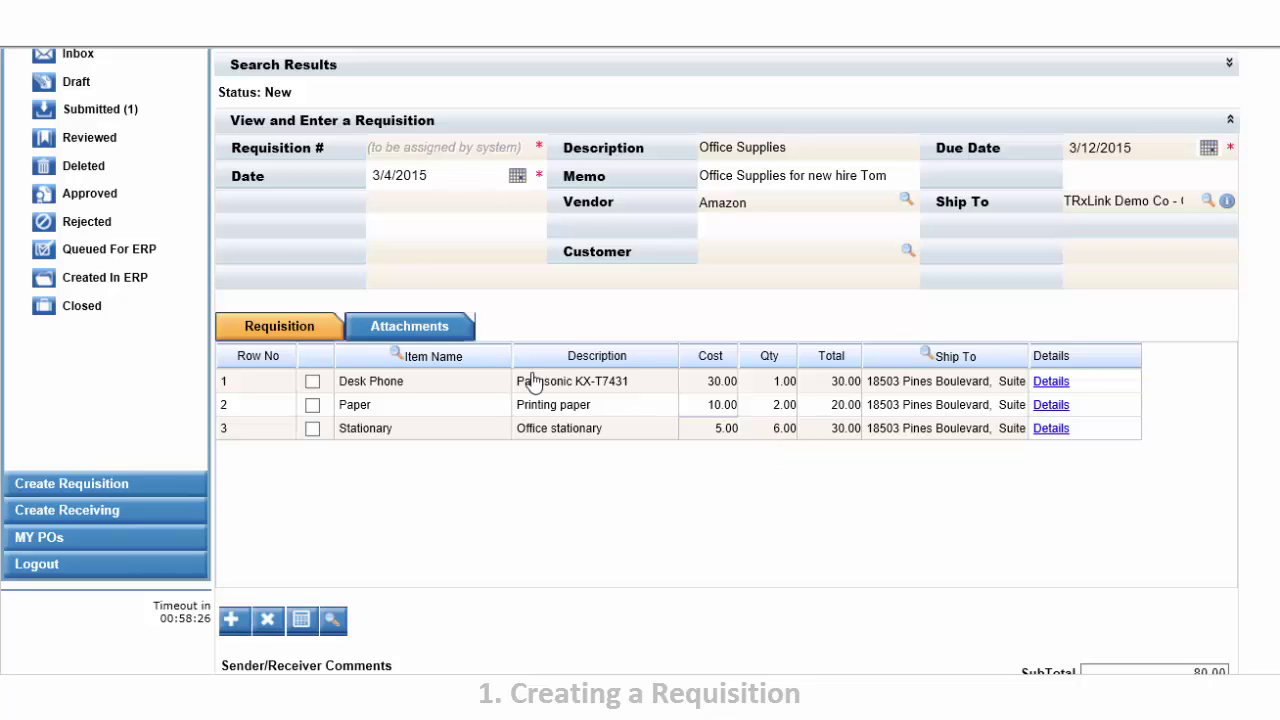
- Add the comment "Please approve asap", saying the new hire has no supplies and ending with "Thanks", and submit the requisition
{"action": "scroll", "coordinate": [533, 492], "scroll_direction": "down", "scroll_amount": 3}
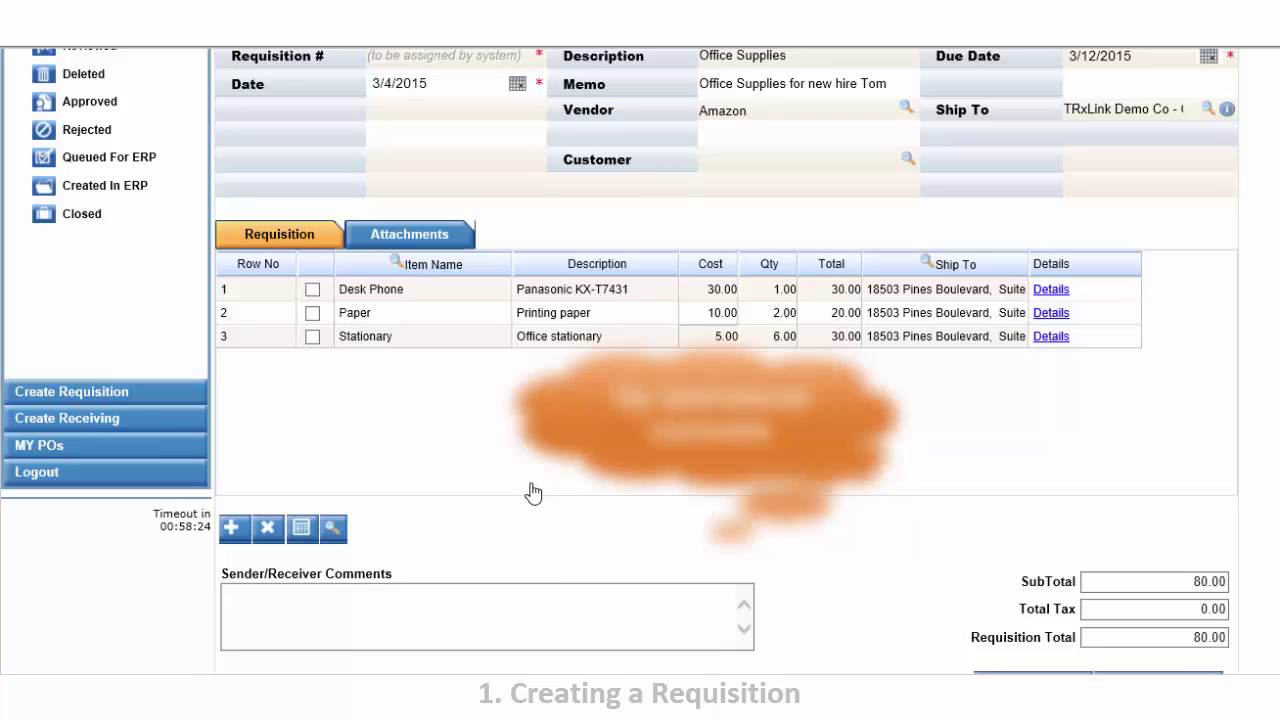
{"action": "left_click", "coordinate": [517, 551]}
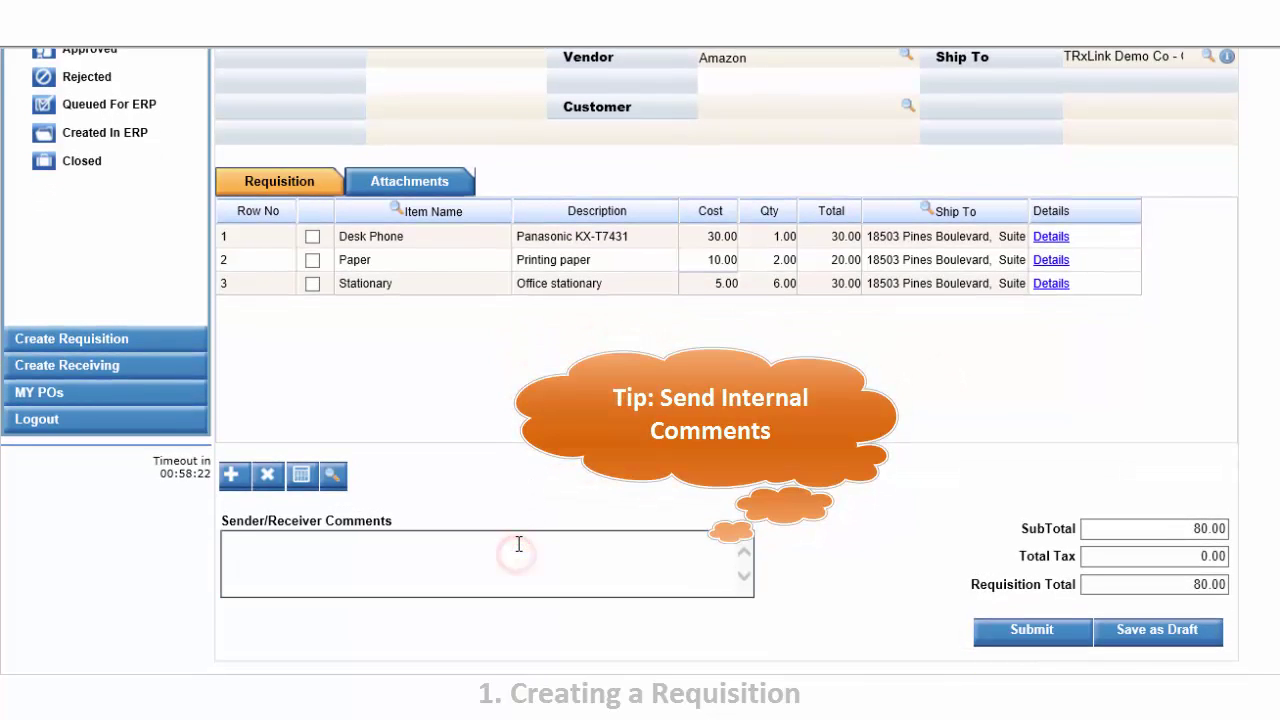
{"action": "type", "text": "Please approve asap"}
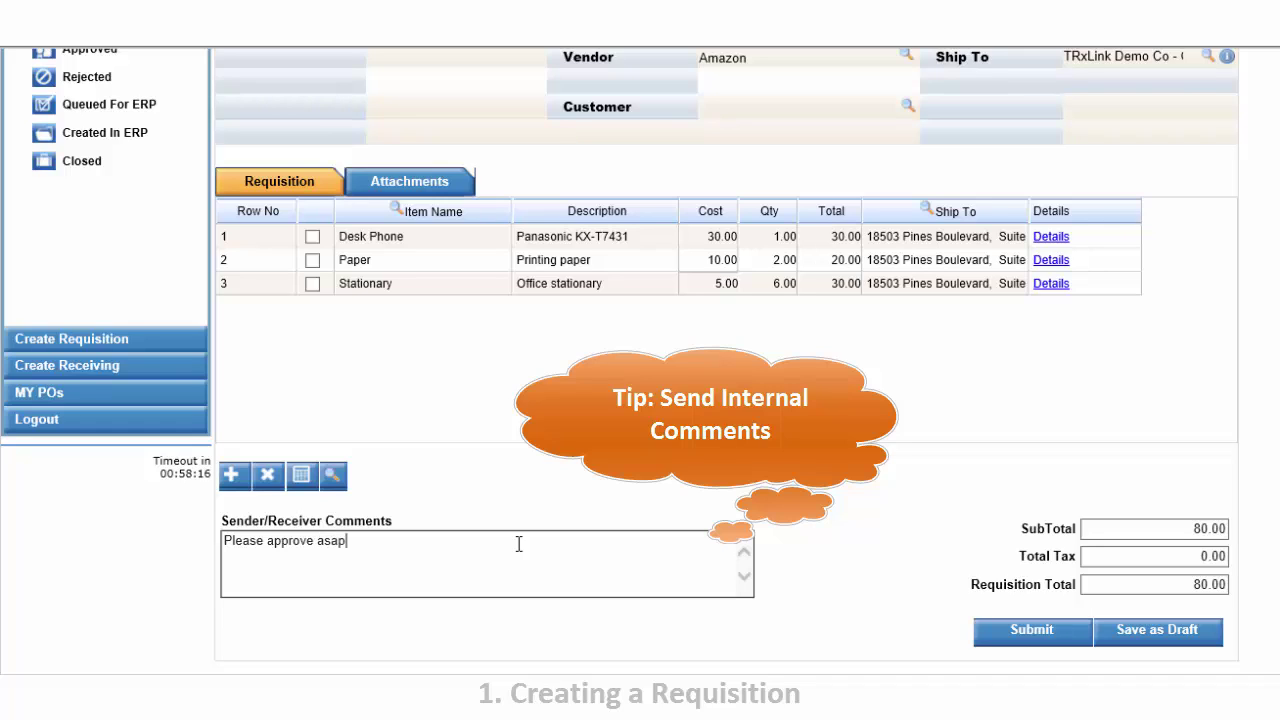
{"action": "type", "text": ". Tom has no supplies!"}
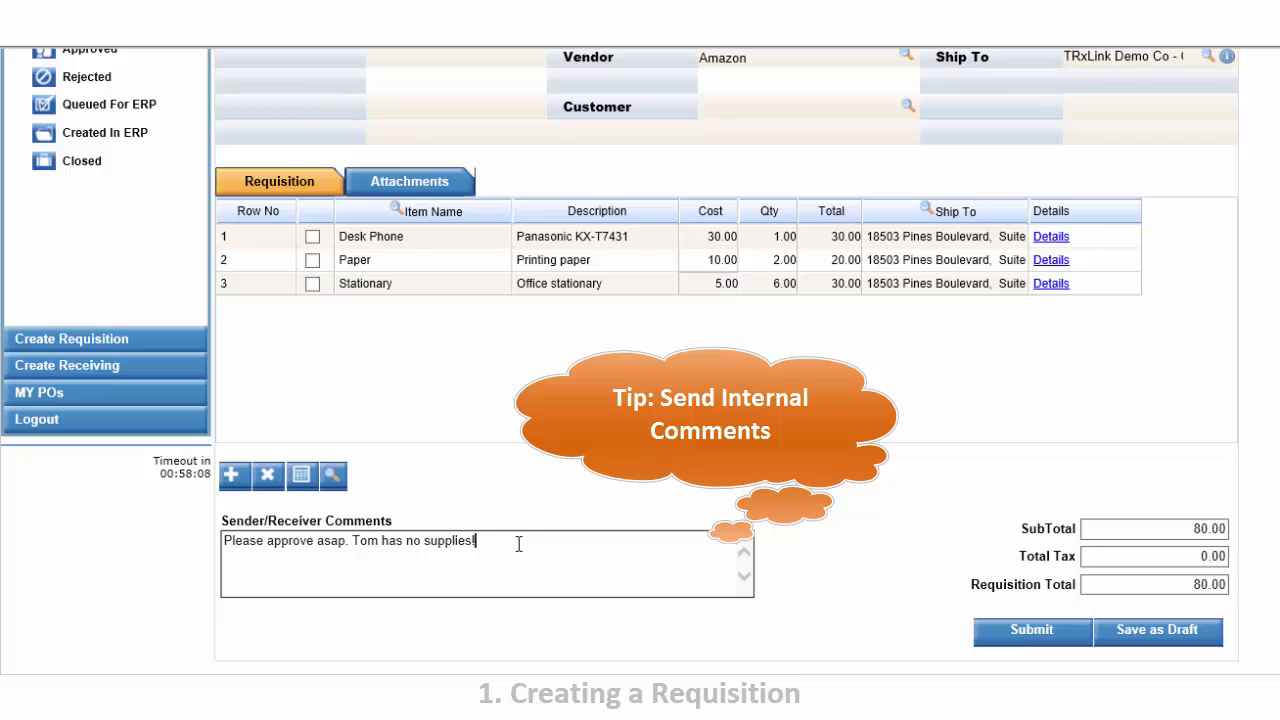
{"action": "type", "text": " Thanks"}
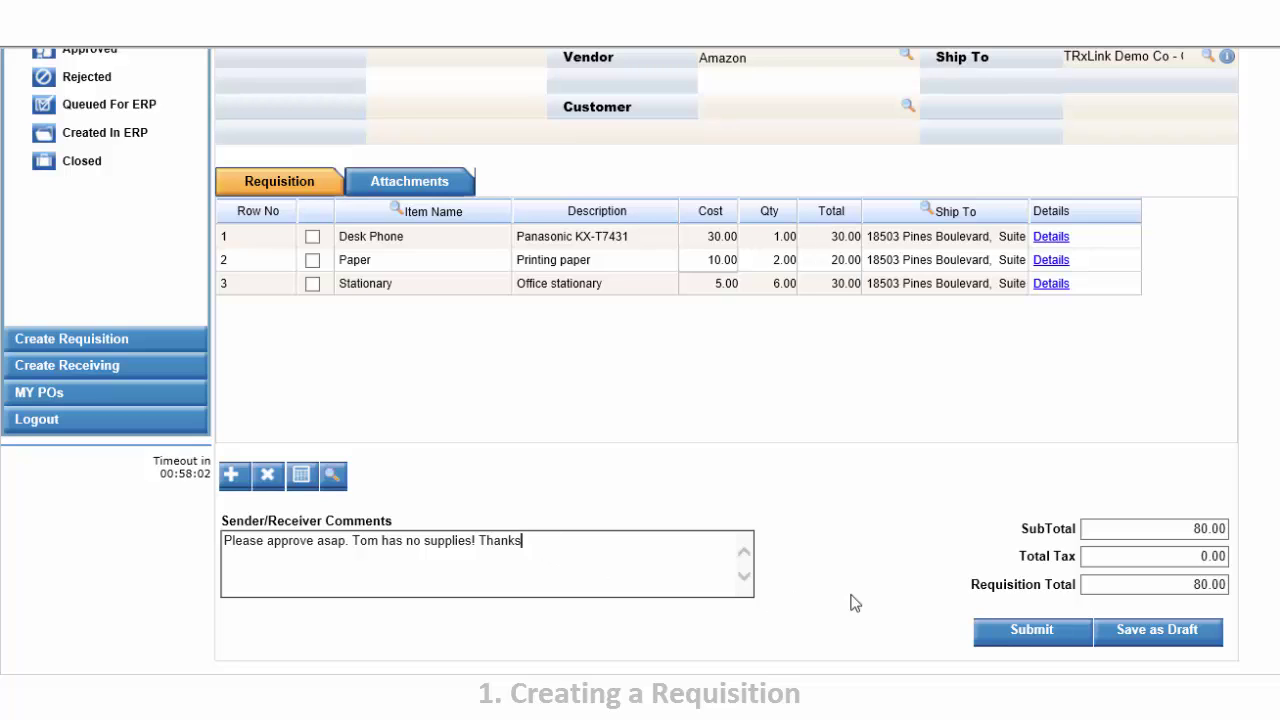
{"action": "left_click", "coordinate": [997, 638]}
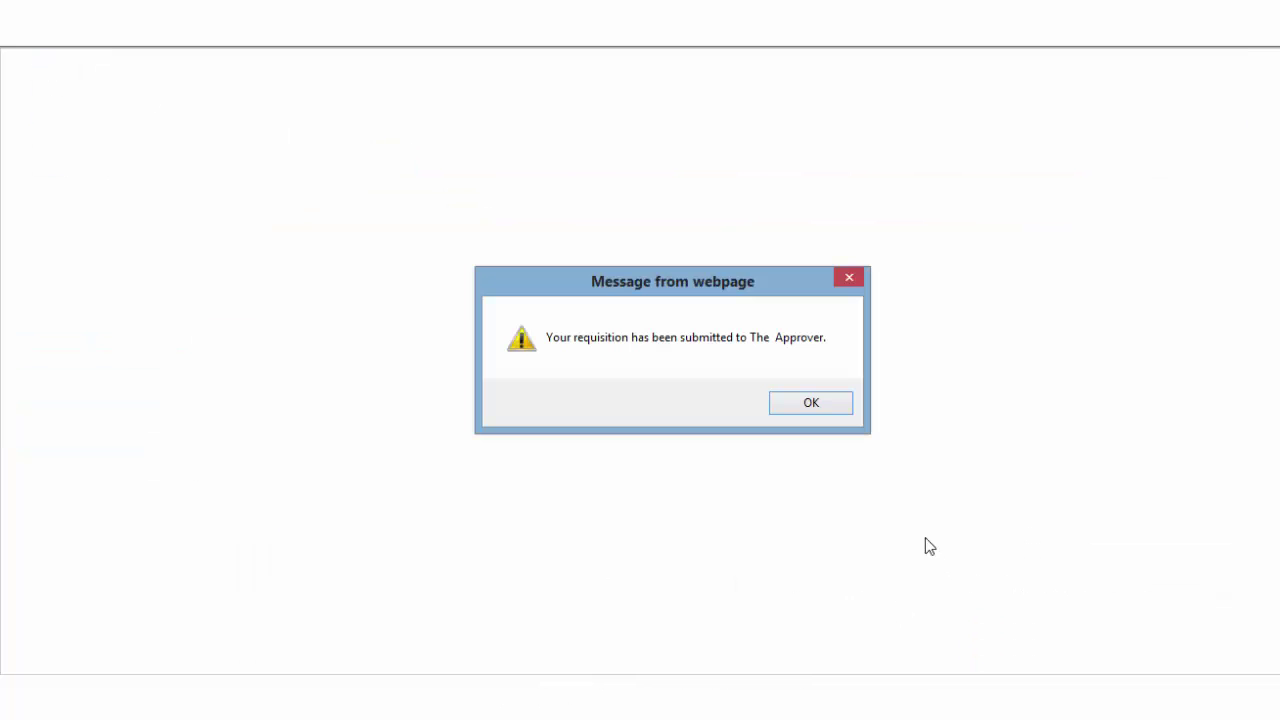
{"action": "left_click", "coordinate": [812, 404]}
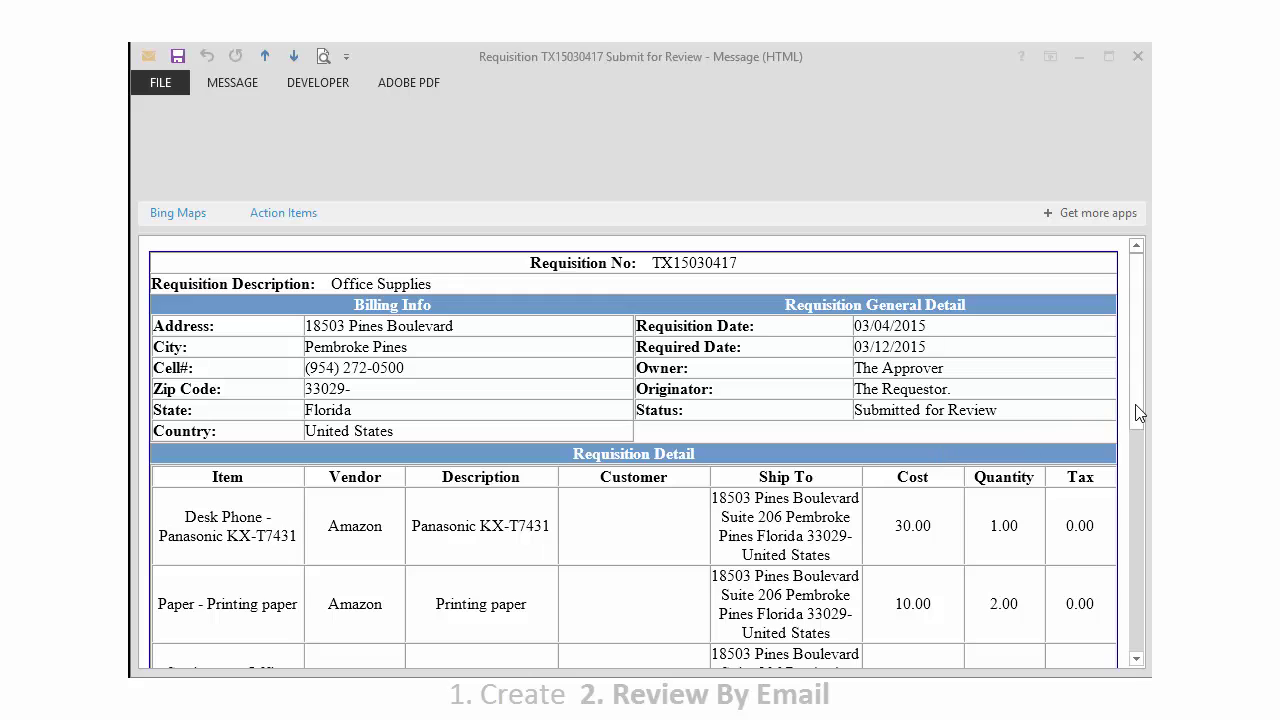
- Read through the requisition details in the review request e-mail in Outlook
{"action": "left_click_drag", "start_coordinate": [1137, 405], "coordinate": [1130, 636]}
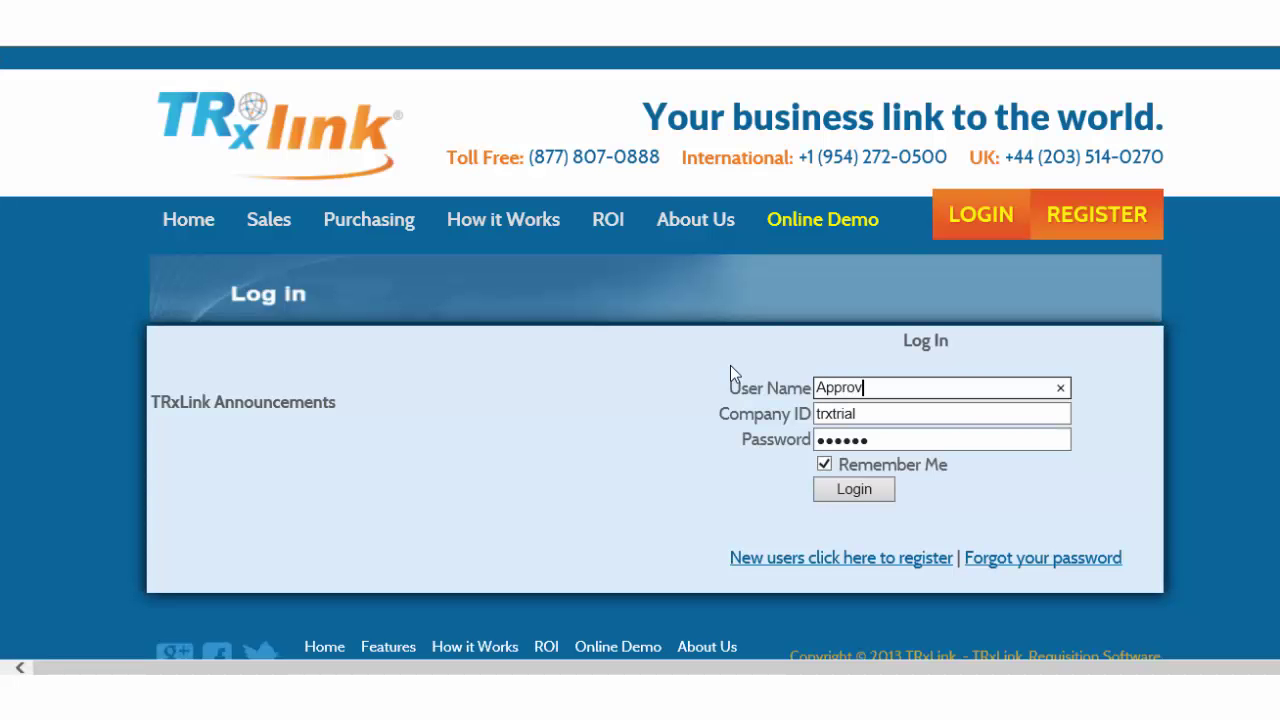
- Log in to TRxLink as Approver for company trxtrial, entering the account password
{"action": "double_click", "coordinate": [878, 439]}
{"action": "type", "text": "•••"}
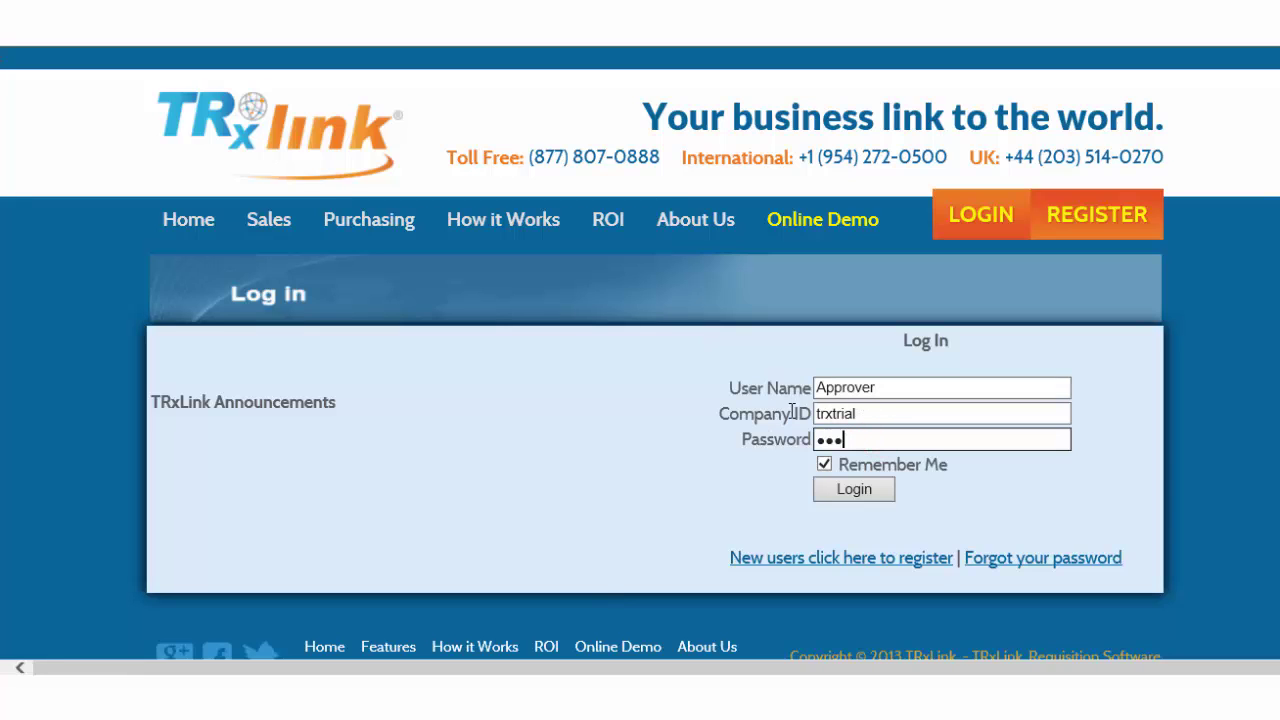
{"action": "type", "text": "•••"}
{"action": "left_click", "coordinate": [840, 489]}
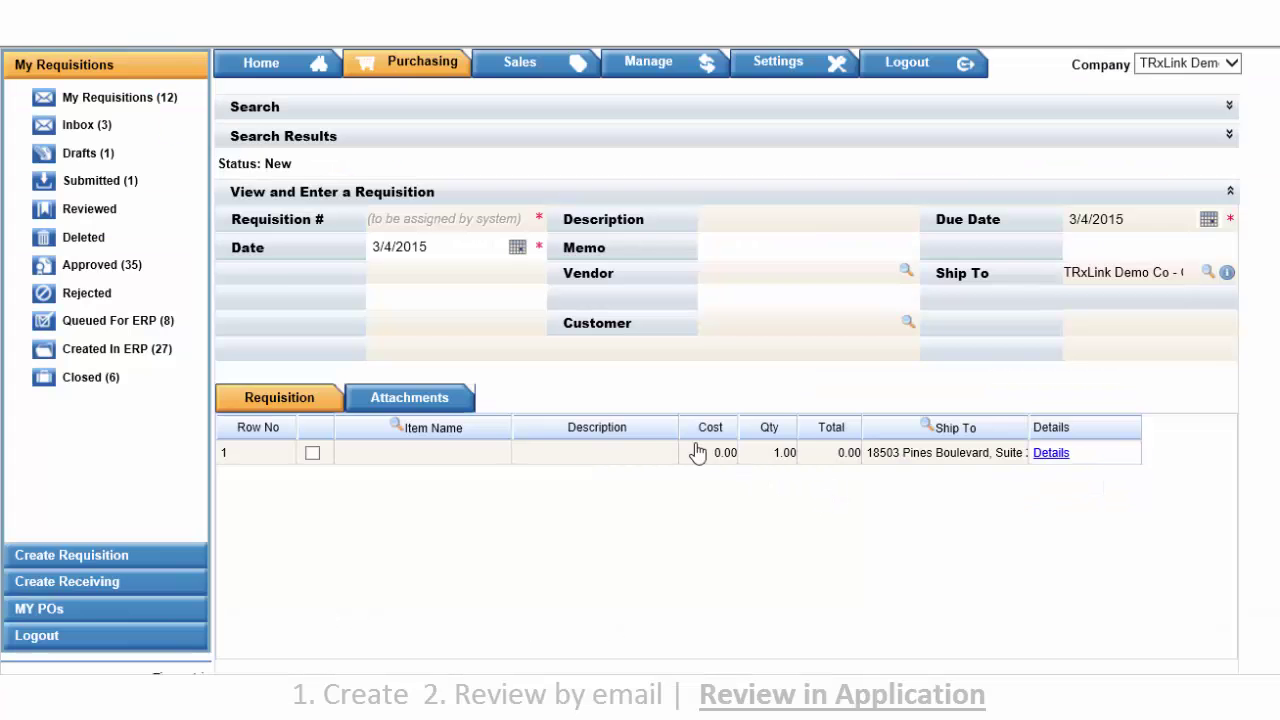
- Open the submitted Office Supplies requisition from the inbox and review its contents down to the end of the form
{"action": "left_click", "coordinate": [88, 126]}
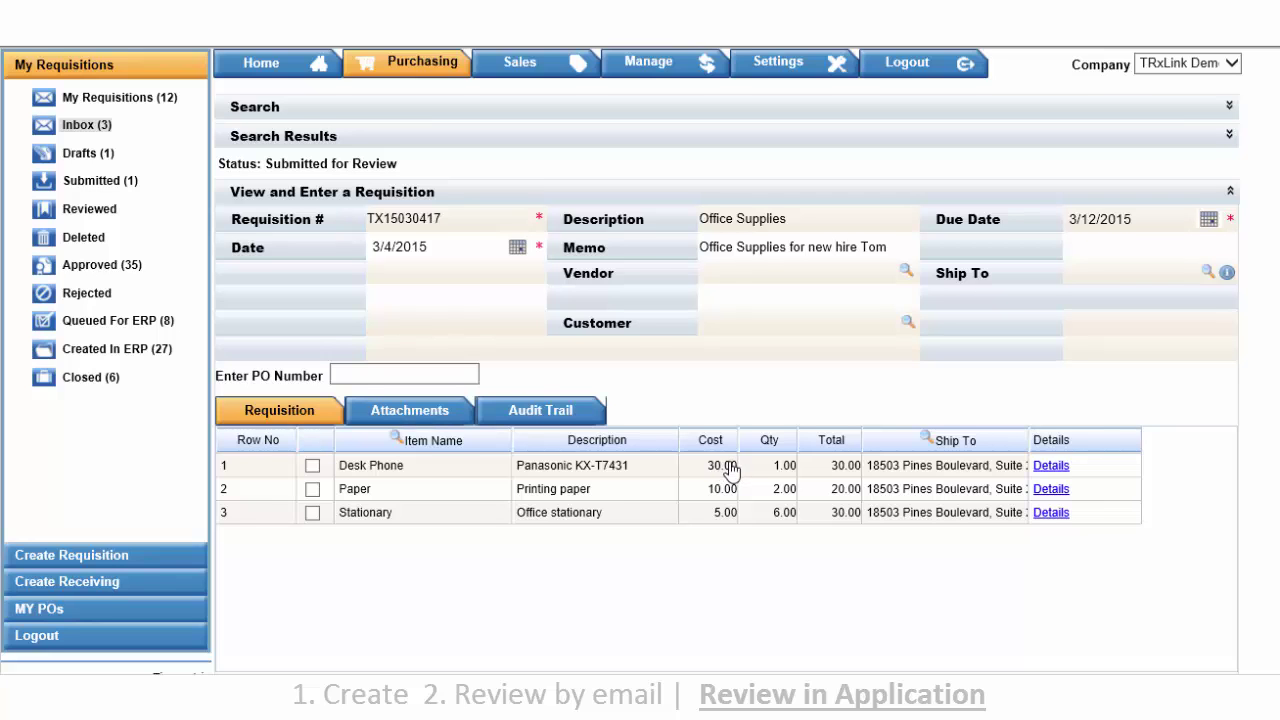
{"action": "scroll", "coordinate": [730, 470], "scroll_direction": "down", "scroll_amount": 3}
{"action": "scroll", "coordinate": [726, 471], "scroll_direction": "down", "scroll_amount": 2}
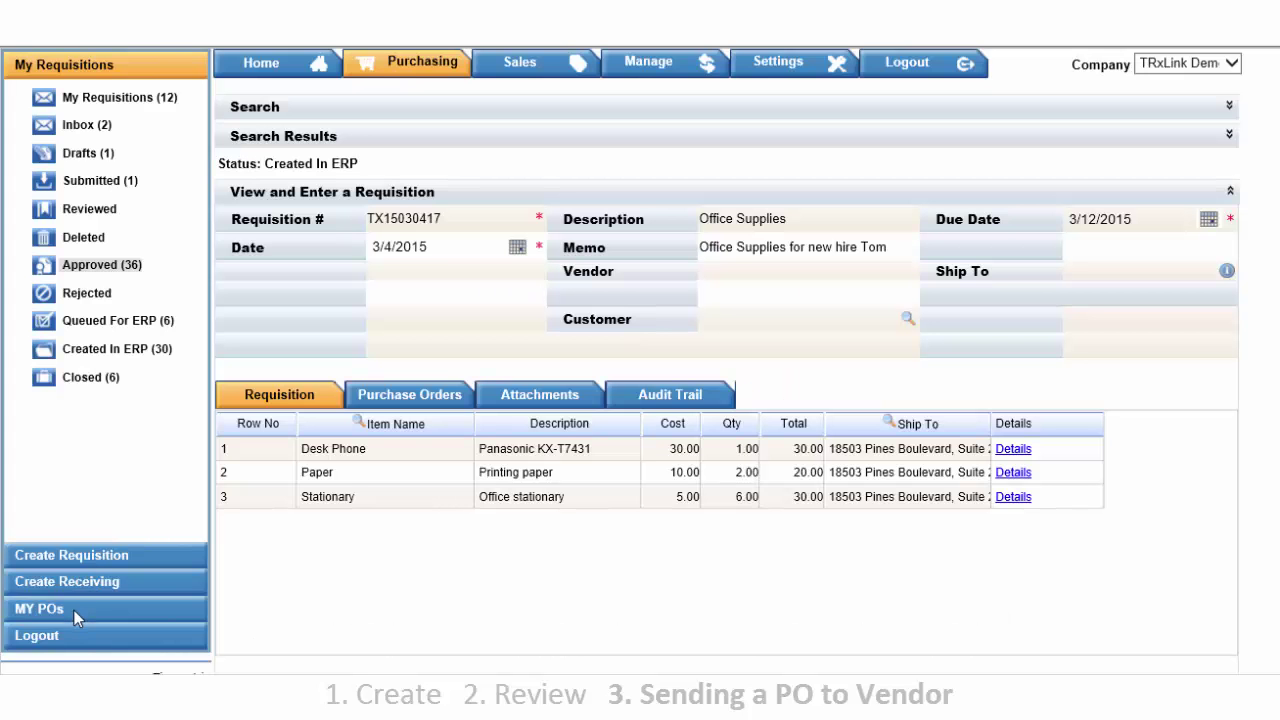
- Open the list of own purchase orders and select the Amazon order created Mar 04, 2015
{"action": "left_click", "coordinate": [74, 610]}
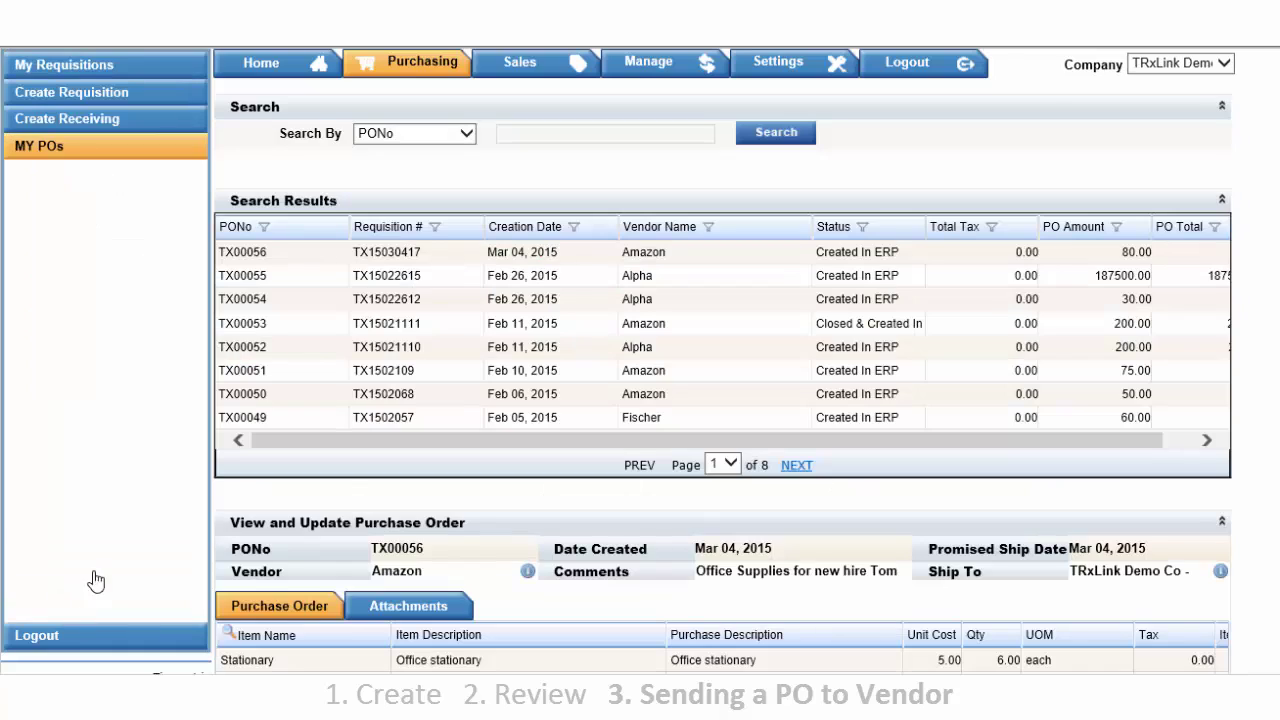
{"action": "left_click", "coordinate": [274, 253]}
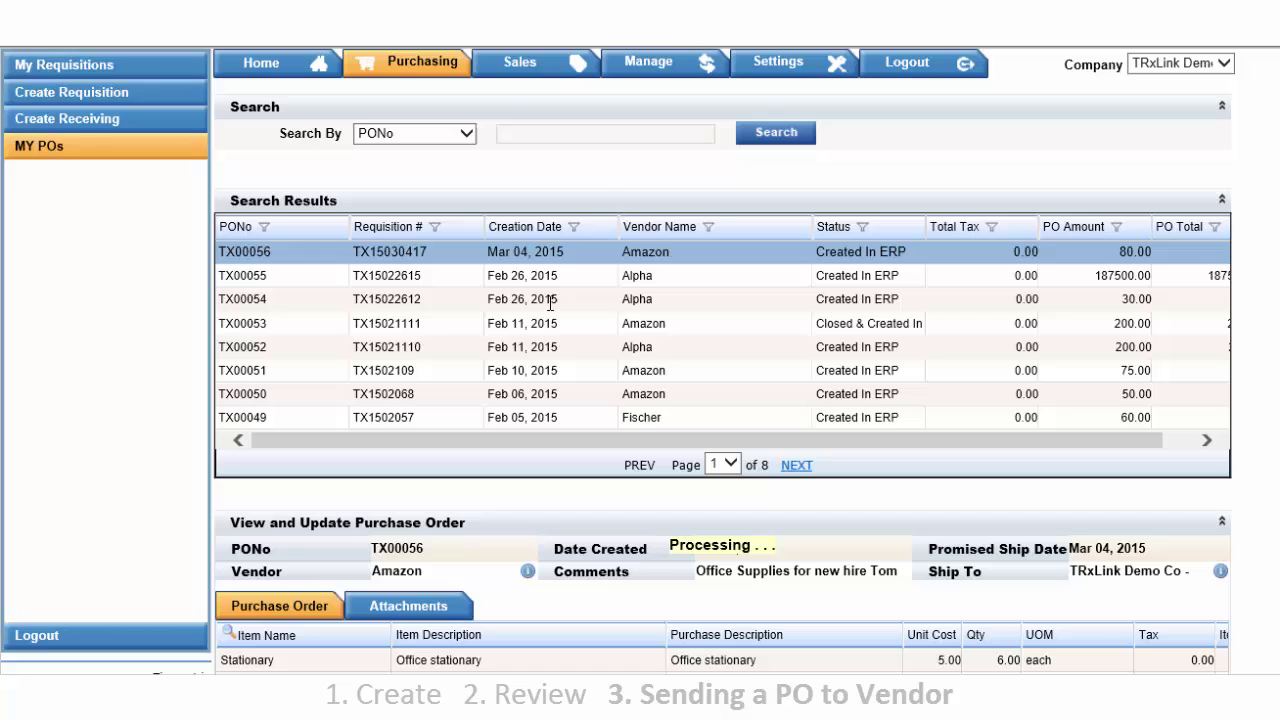
- E-mail the Amazon purchase order to the vendor with the prefilled subject and message, and close the e-mail window
{"action": "scroll", "coordinate": [886, 389], "scroll_direction": "down", "scroll_amount": 3}
{"action": "scroll", "coordinate": [887, 388], "scroll_direction": "down", "scroll_amount": 4}
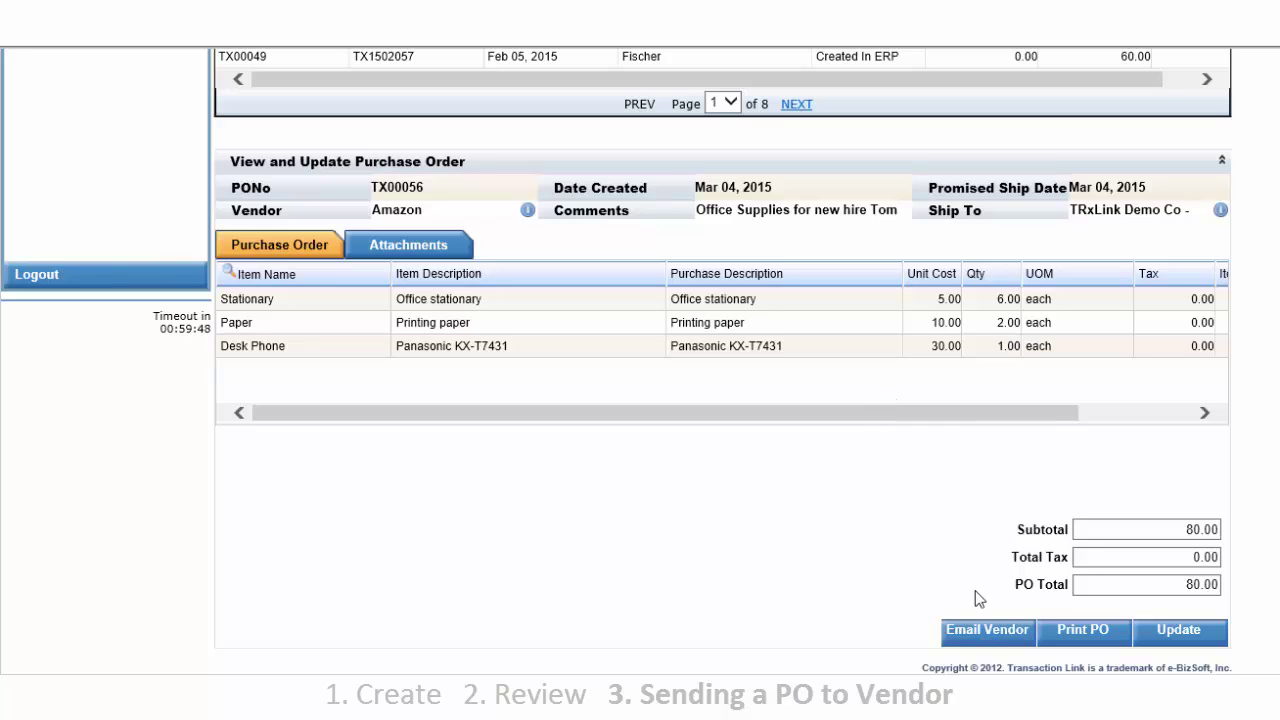
{"action": "left_click", "coordinate": [1000, 638]}
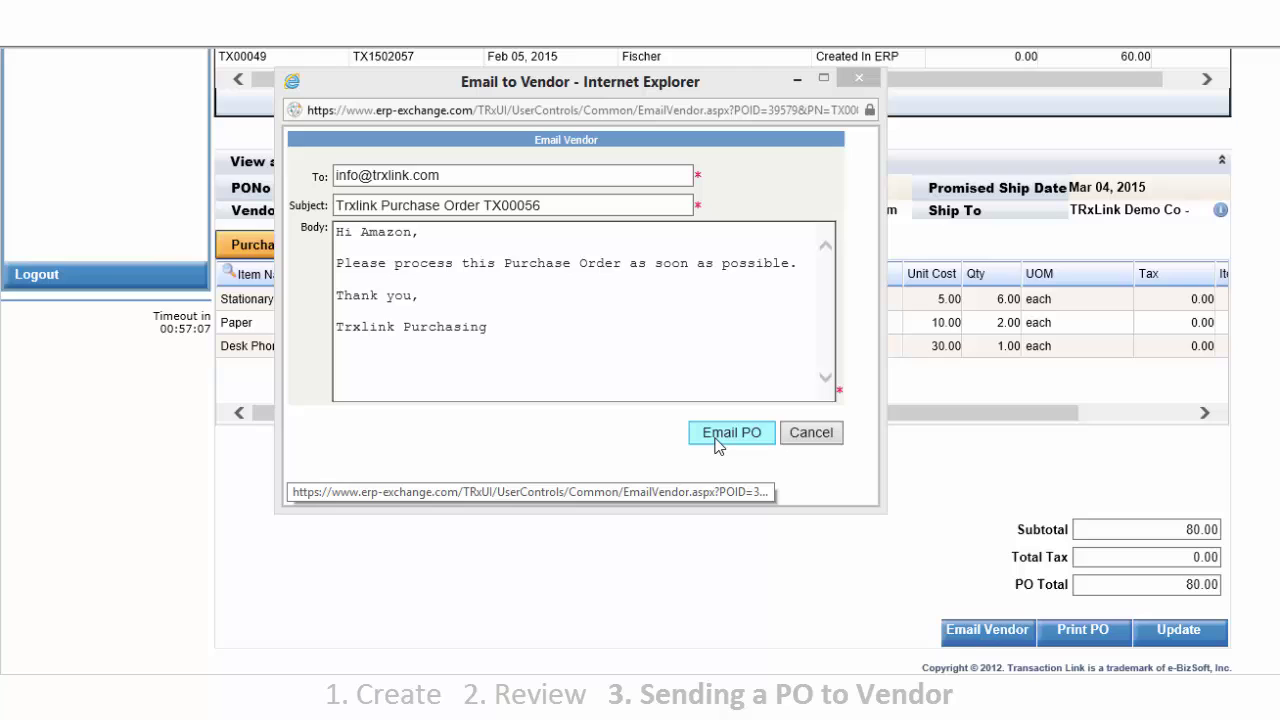
{"action": "left_click", "coordinate": [716, 440]}
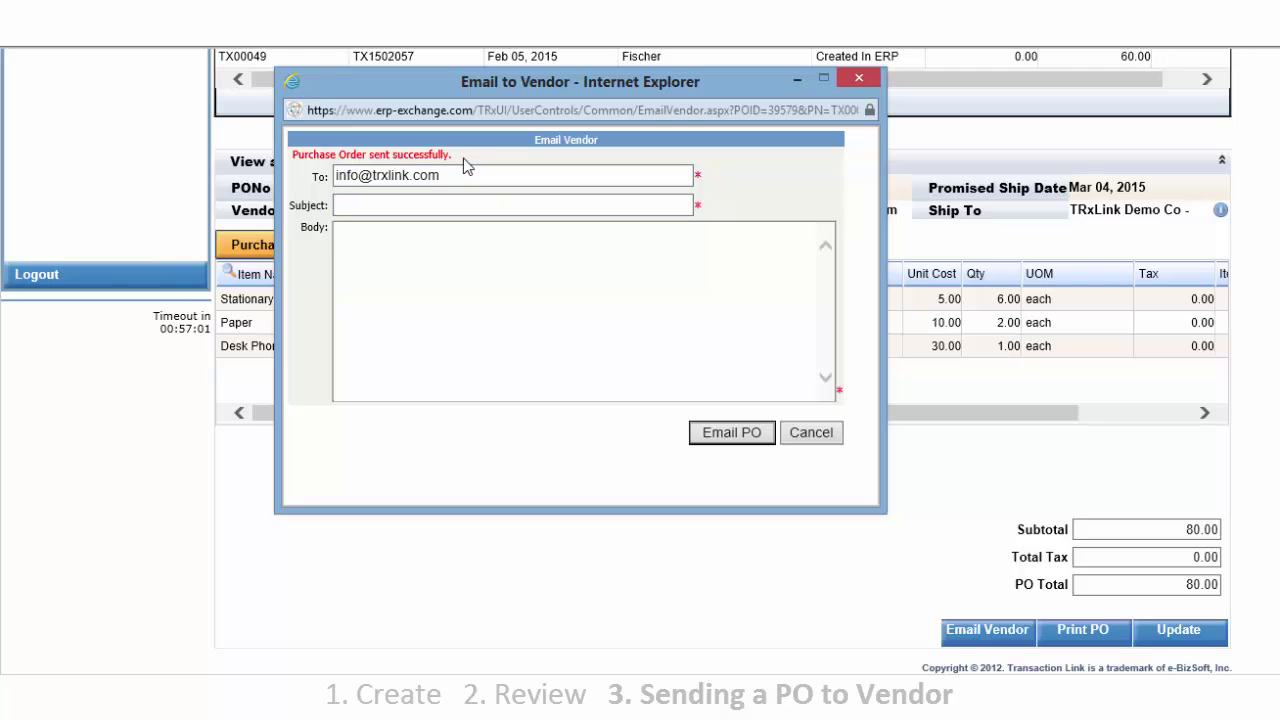
{"action": "left_click", "coordinate": [521, 252]}
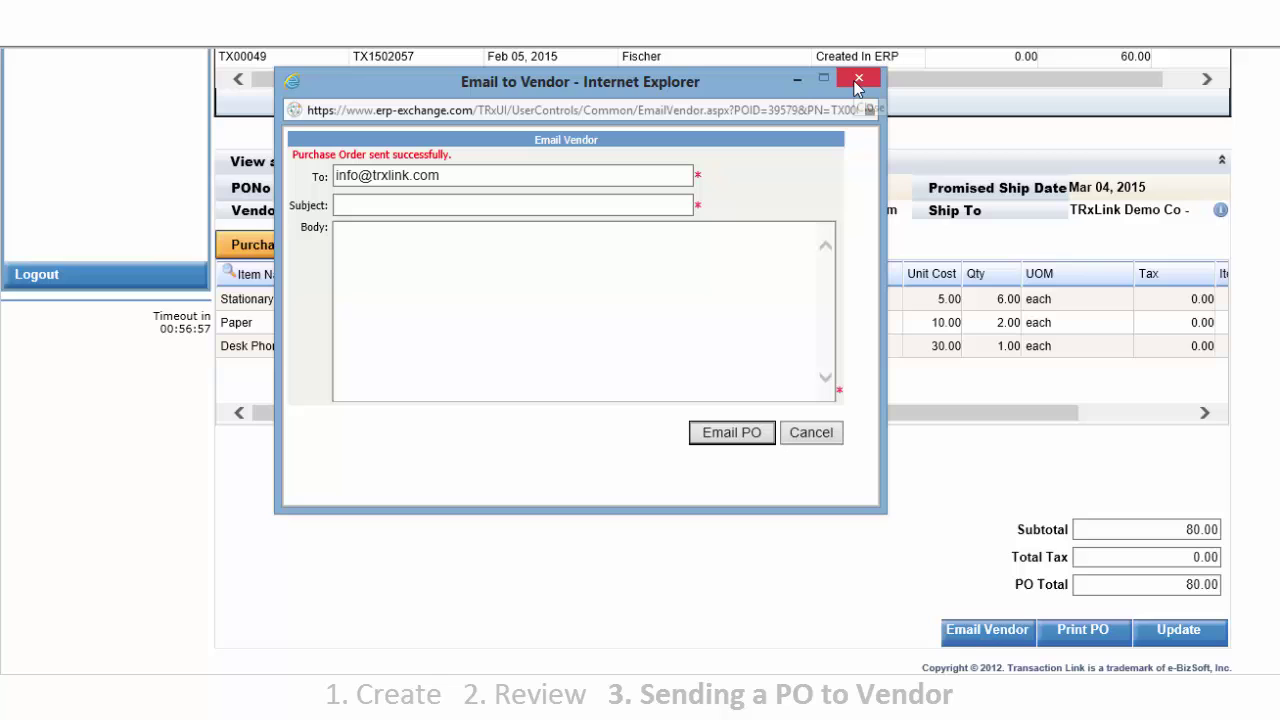
{"action": "left_click", "coordinate": [857, 80]}
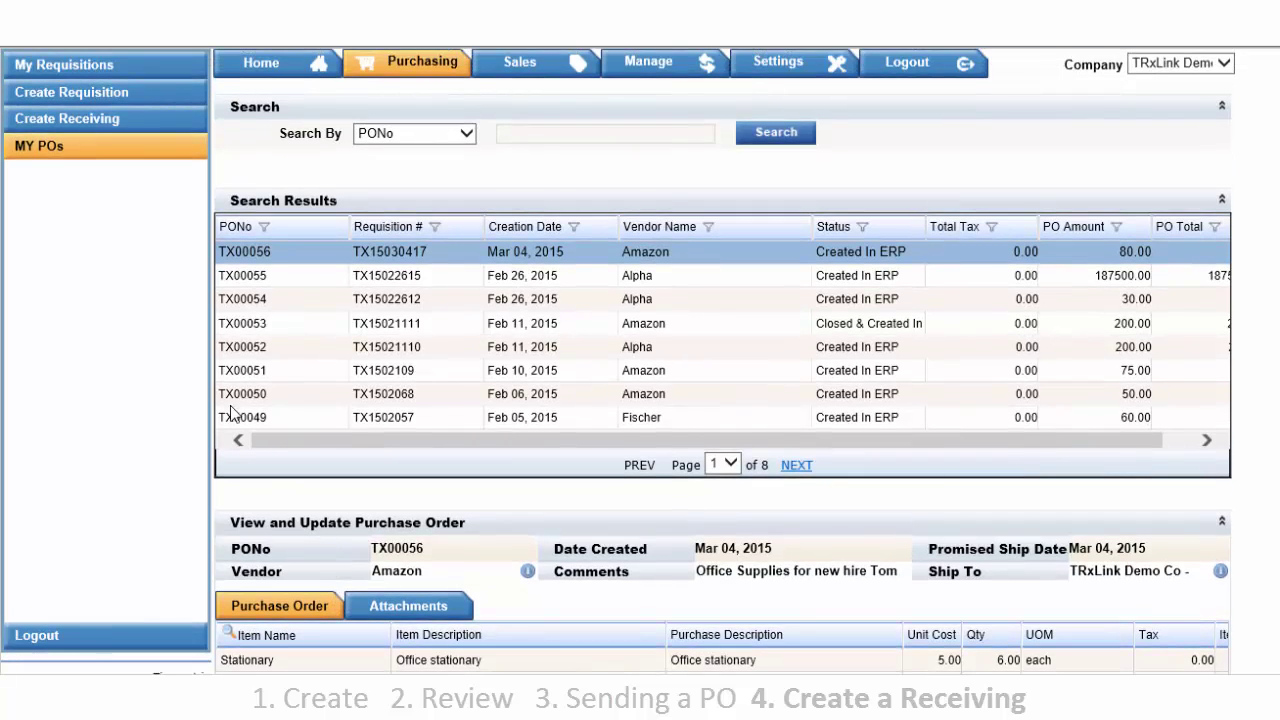
- Start creating a receiving for the purchase order of the Mar 04, 2015 requisition and expand its item lines
{"action": "left_click", "coordinate": [120, 122]}
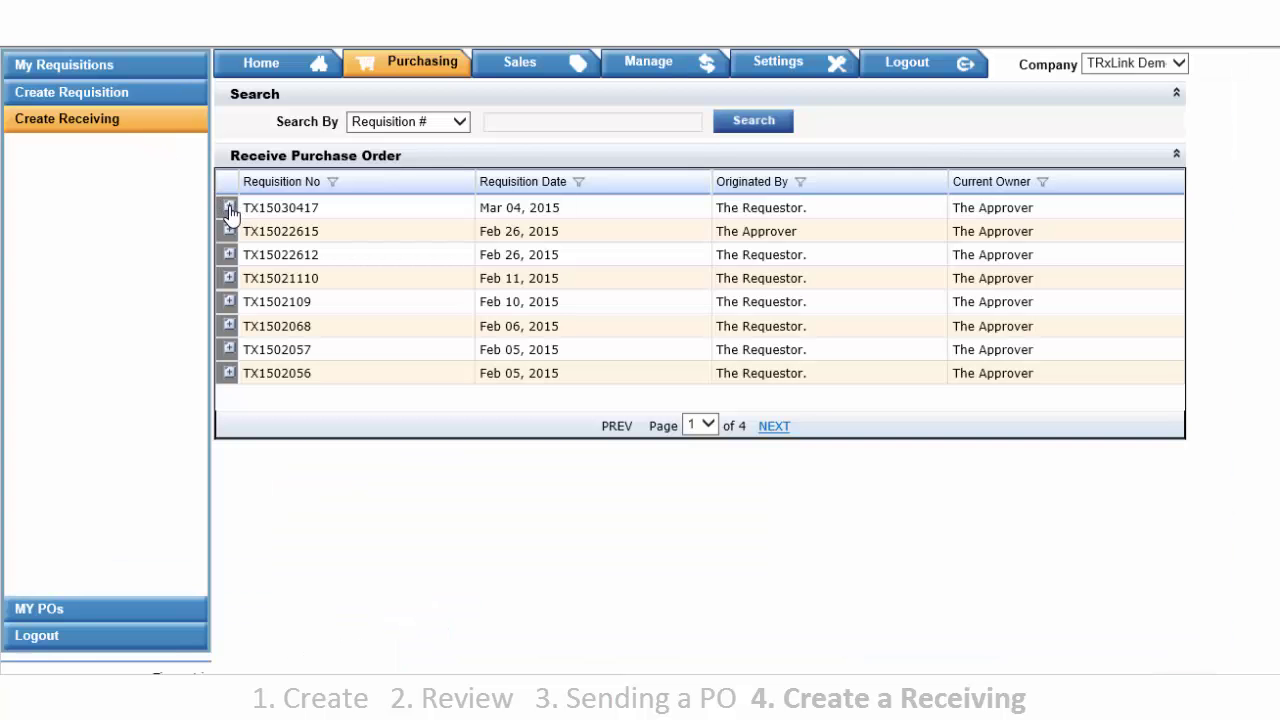
{"action": "left_click", "coordinate": [229, 207]}
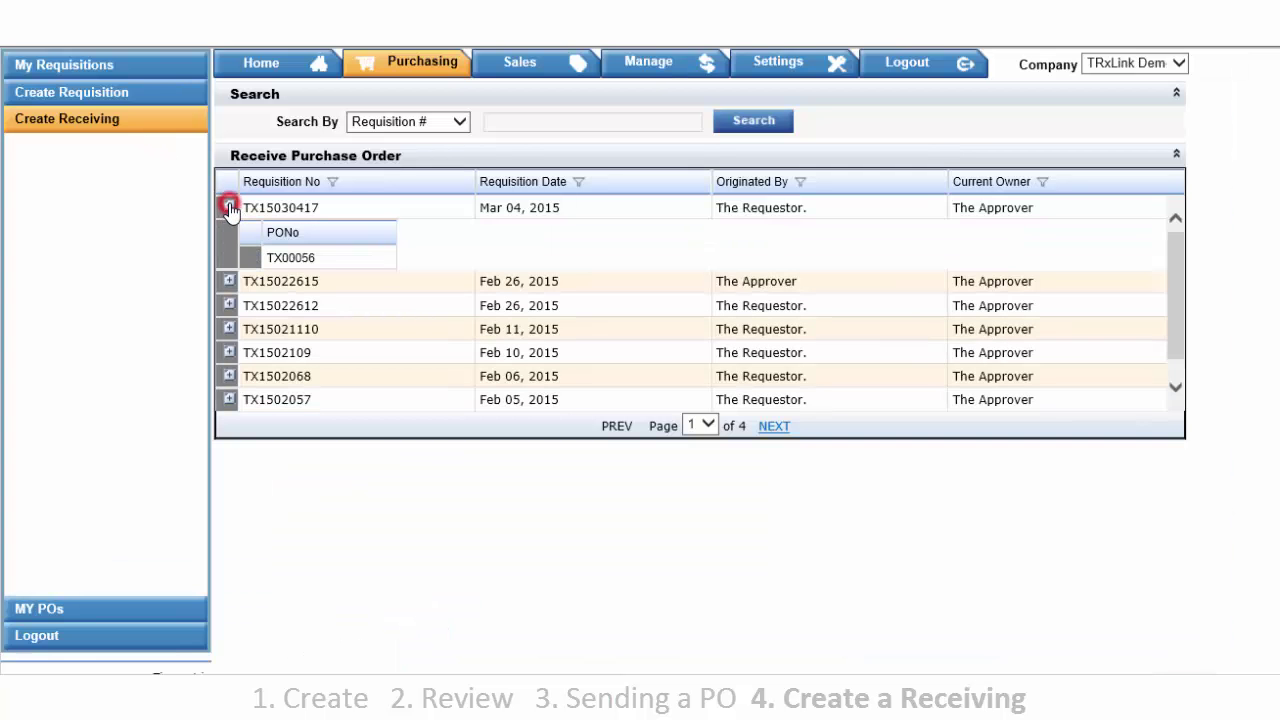
{"action": "left_click", "coordinate": [294, 257]}
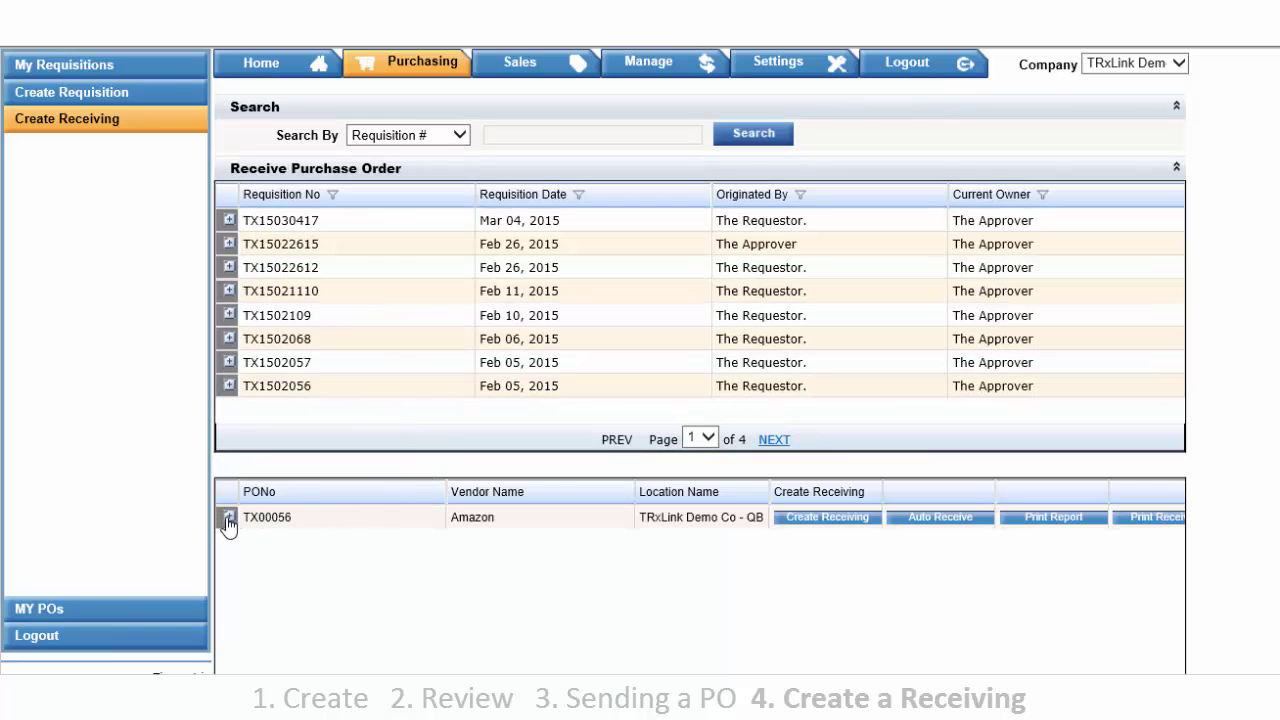
{"action": "left_click", "coordinate": [228, 518]}
{"action": "scroll", "coordinate": [235, 523], "scroll_direction": "down", "scroll_amount": 1}
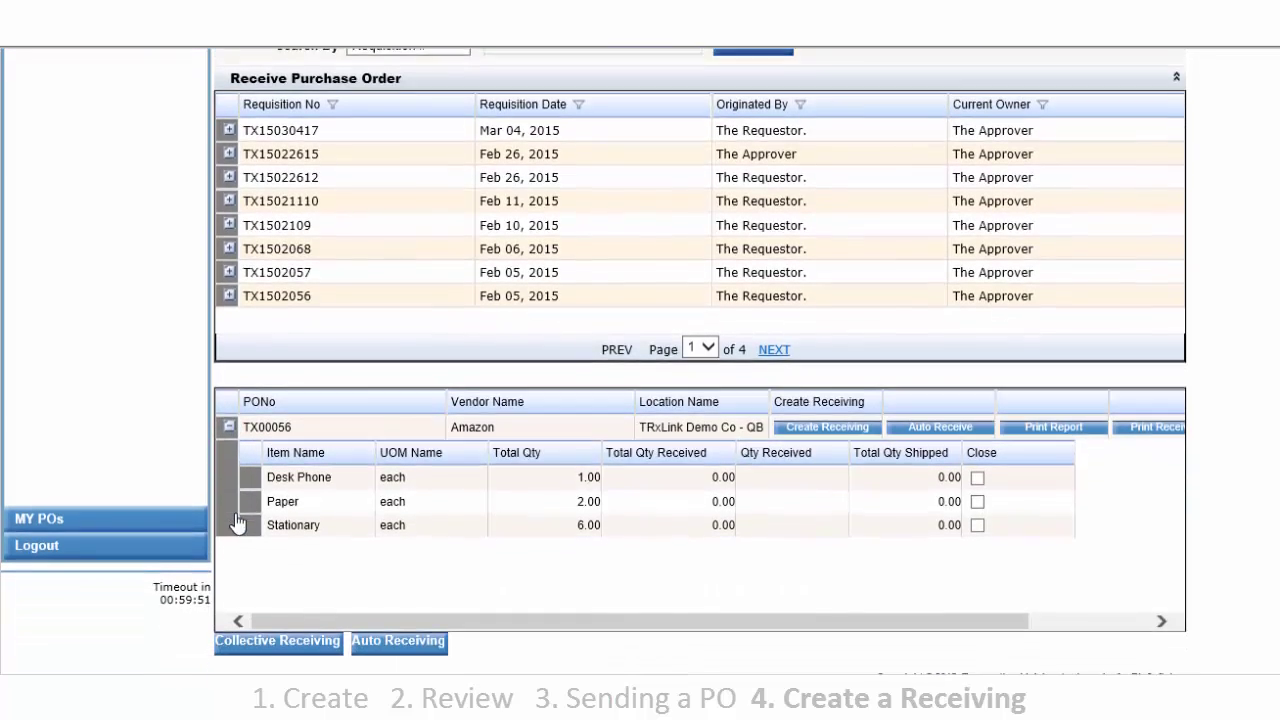
- Enter received quantities of 1 Desk Phone, 2 Paper and 5 Stationary, mark the Stationary line as closed, and create the receiving
{"action": "left_click", "coordinate": [806, 471]}
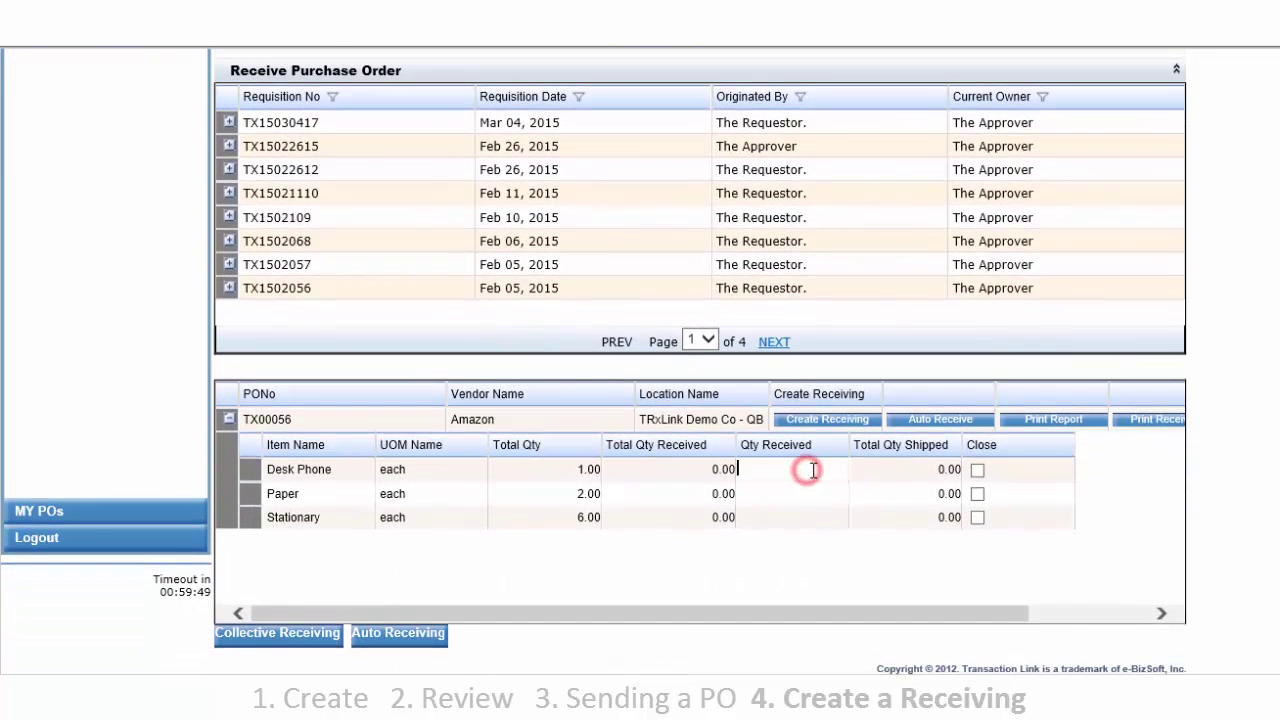
{"action": "type", "text": "1"}
{"action": "left_click", "coordinate": [830, 497]}
{"action": "type", "text": "2"}
{"action": "left_click", "coordinate": [826, 519]}
{"action": "type", "text": "5"}
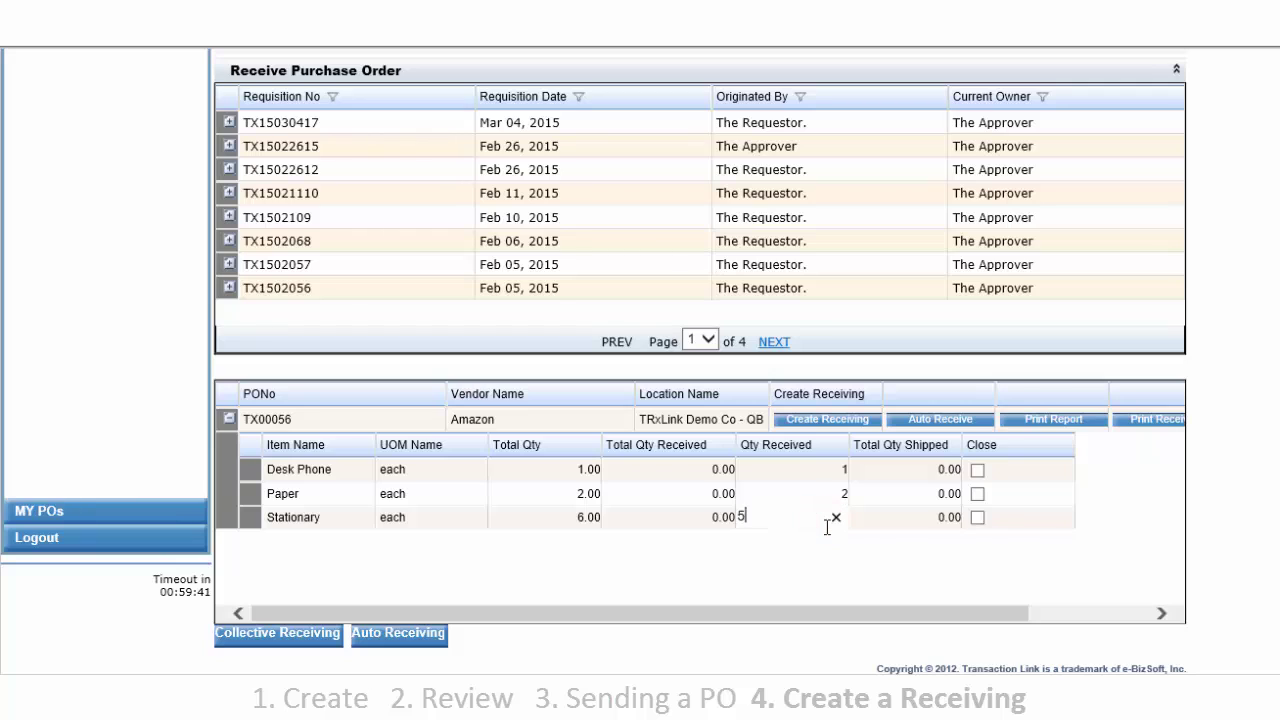
{"action": "left_click", "coordinate": [977, 518]}
{"action": "left_click", "coordinate": [830, 420]}
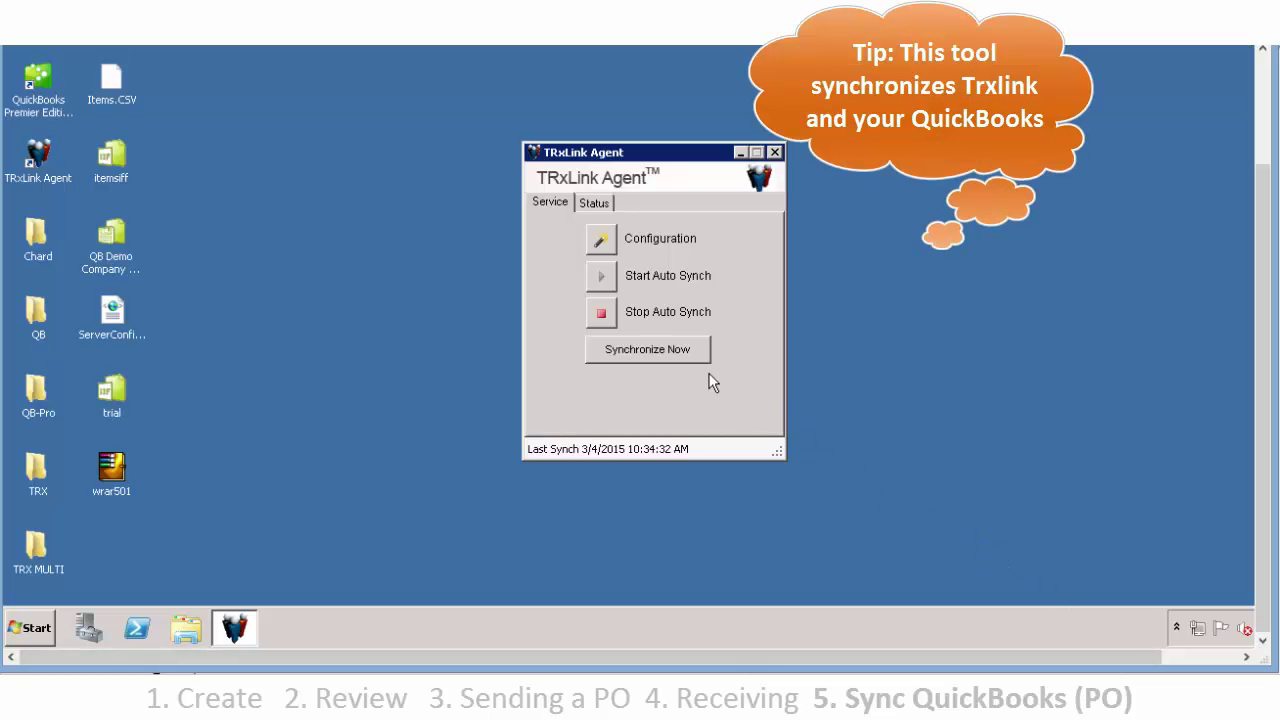
- Switch to TRxLink Agent and run an immediate synchronization between TRxLink and QuickBooks
{"action": "left_click", "coordinate": [677, 354]}
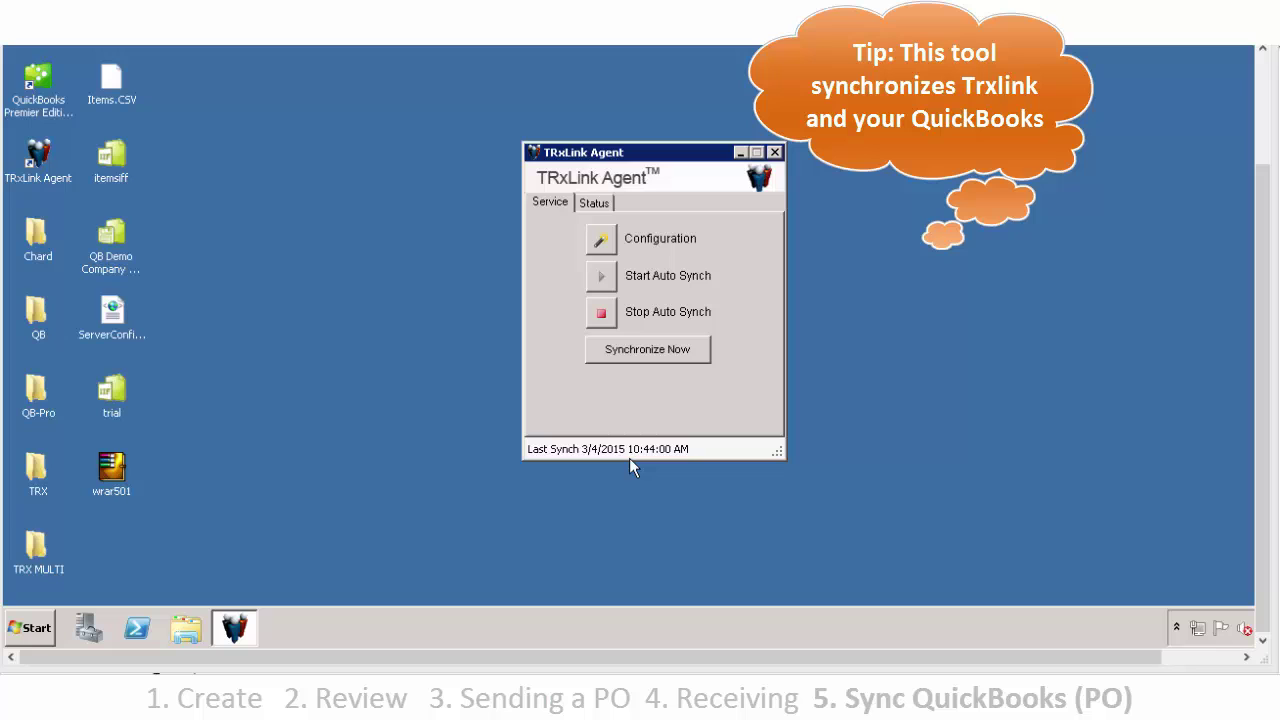
{"action": "scroll", "coordinate": [473, 455], "scroll_direction": "up", "scroll_amount": 2}
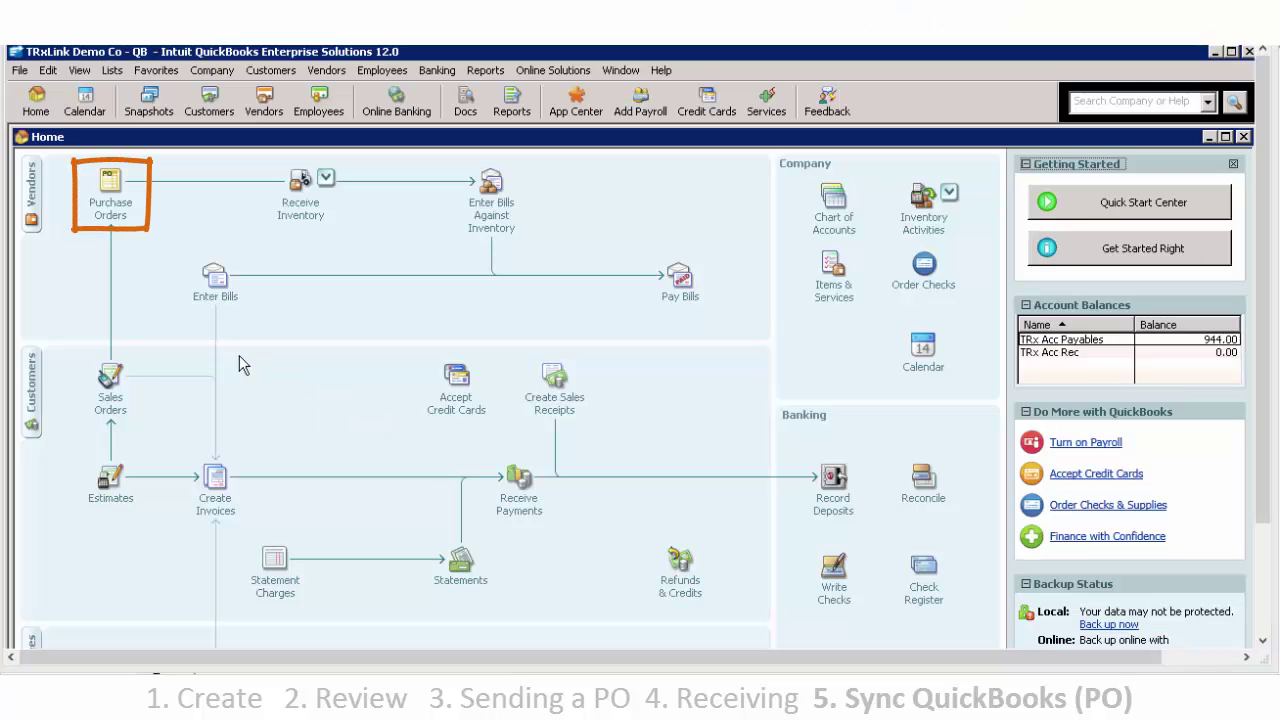
- Switch to QuickBooks, bring up the latest Amazon purchase order, check its memo and item lines, and close it
{"action": "left_click", "coordinate": [112, 196]}
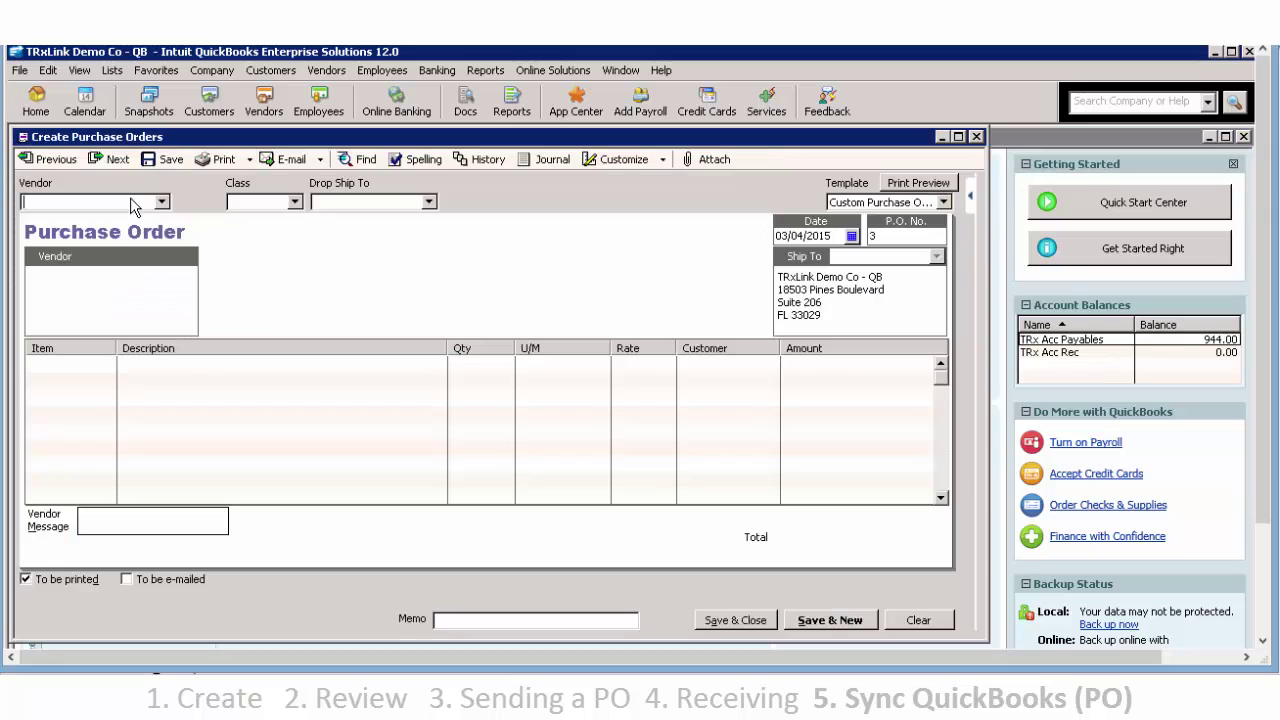
{"action": "left_click", "coordinate": [50, 159]}
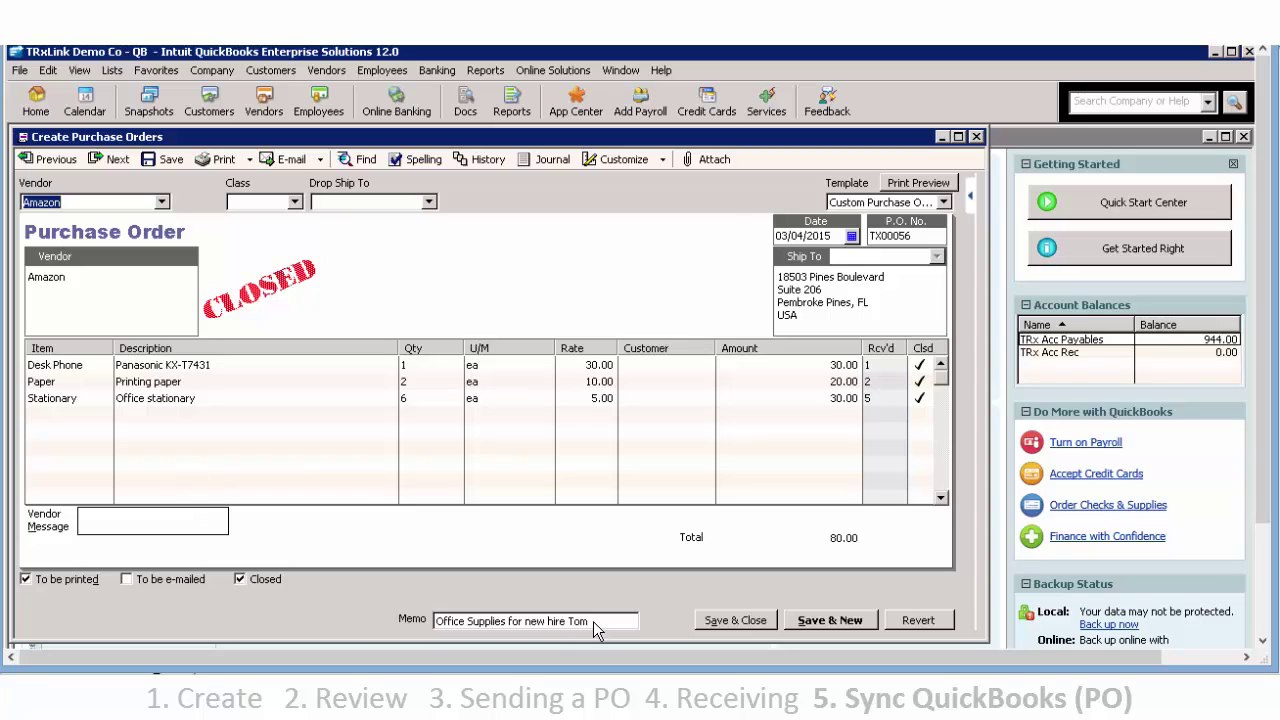
{"action": "left_click_drag", "start_coordinate": [593, 621], "coordinate": [410, 622]}
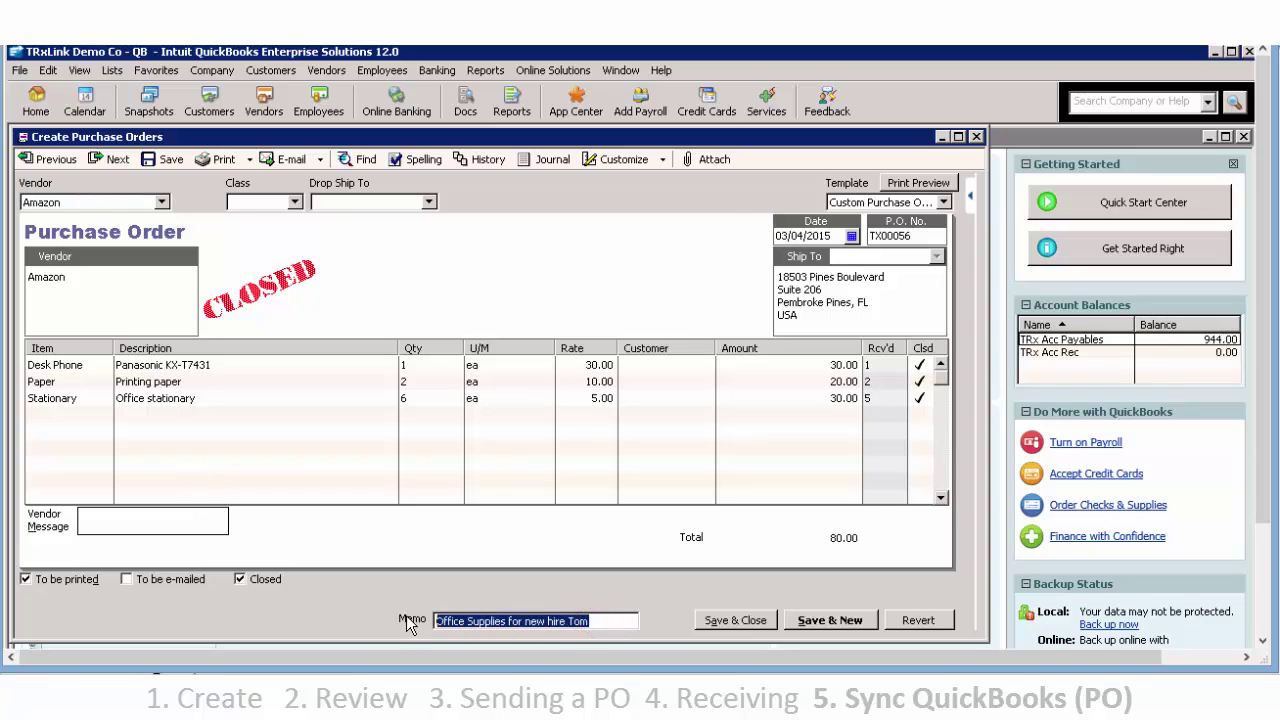
{"action": "left_click", "coordinate": [600, 620]}
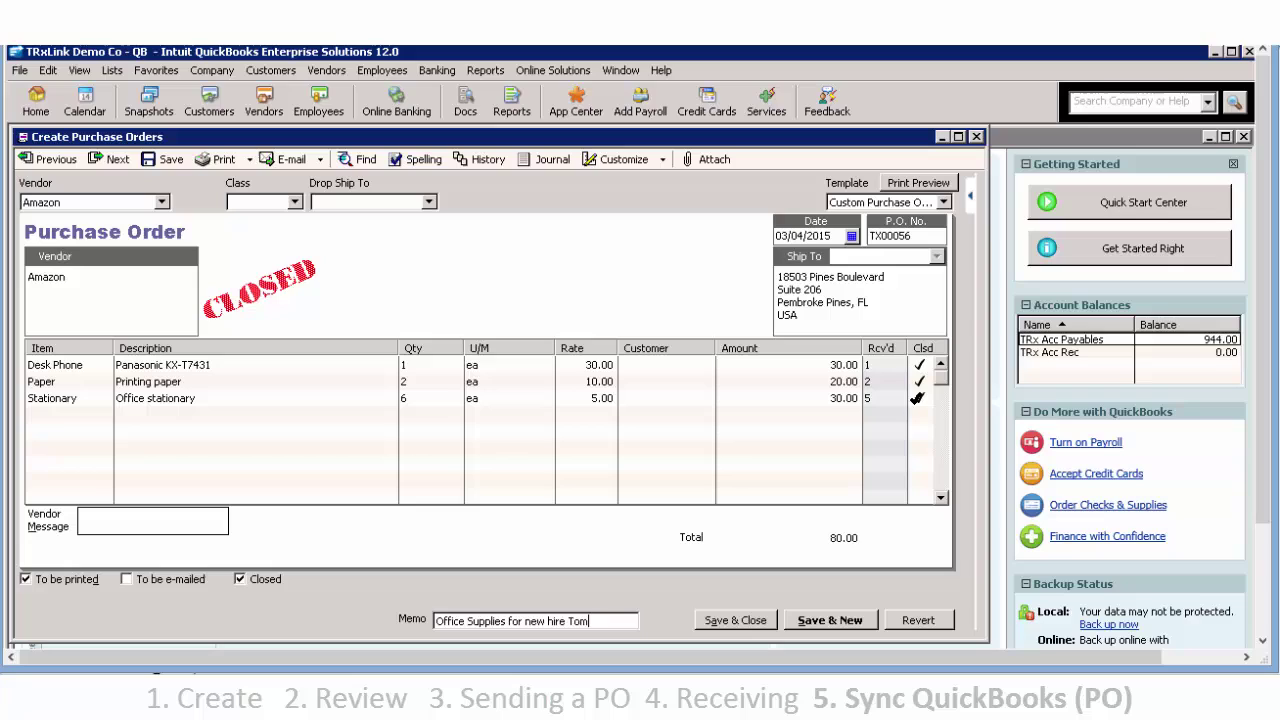
{"action": "left_click", "coordinate": [977, 137]}
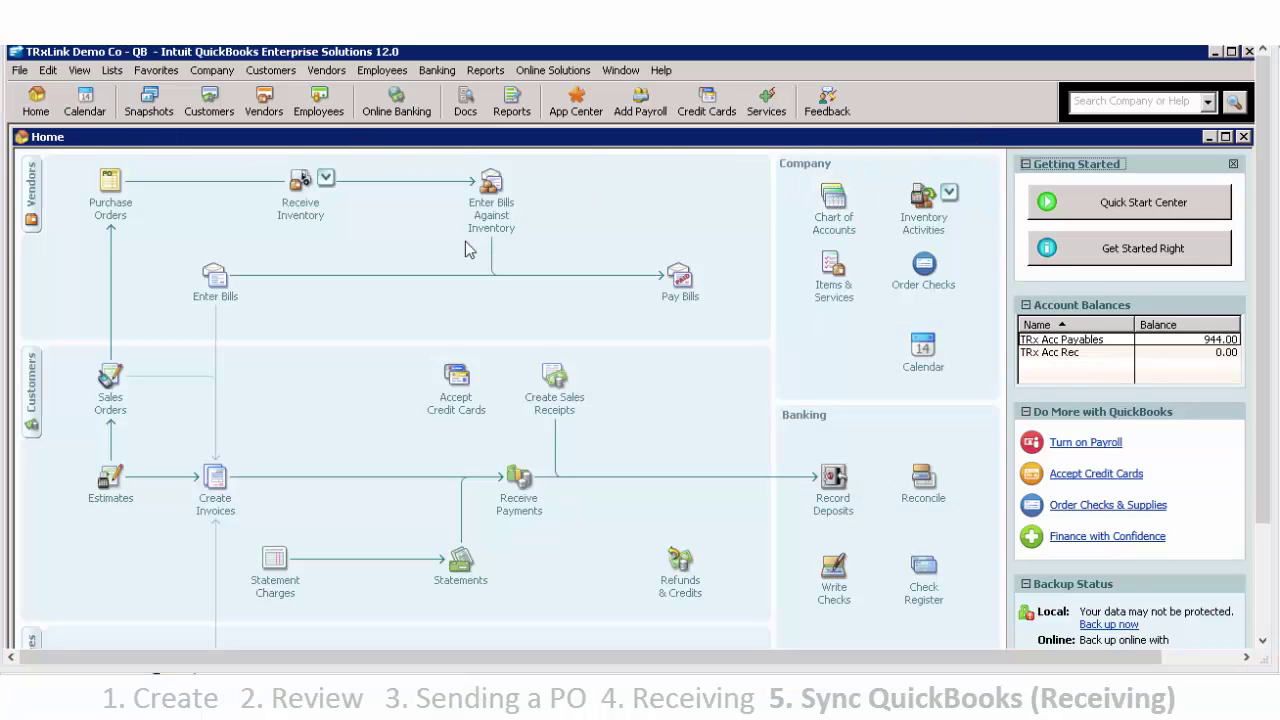
- Open the item receipts for received items and bring up the latest Amazon receipt to examine its quantities
{"action": "left_click", "coordinate": [327, 70]}
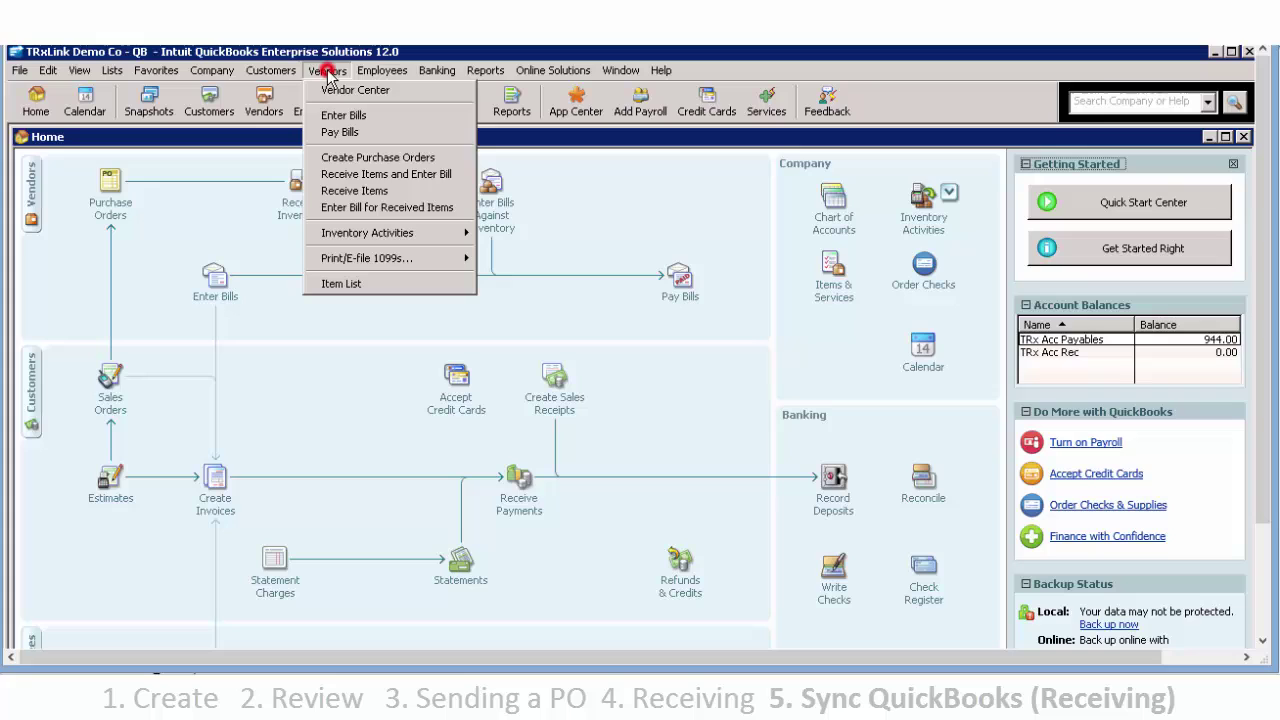
{"action": "left_click", "coordinate": [340, 192]}
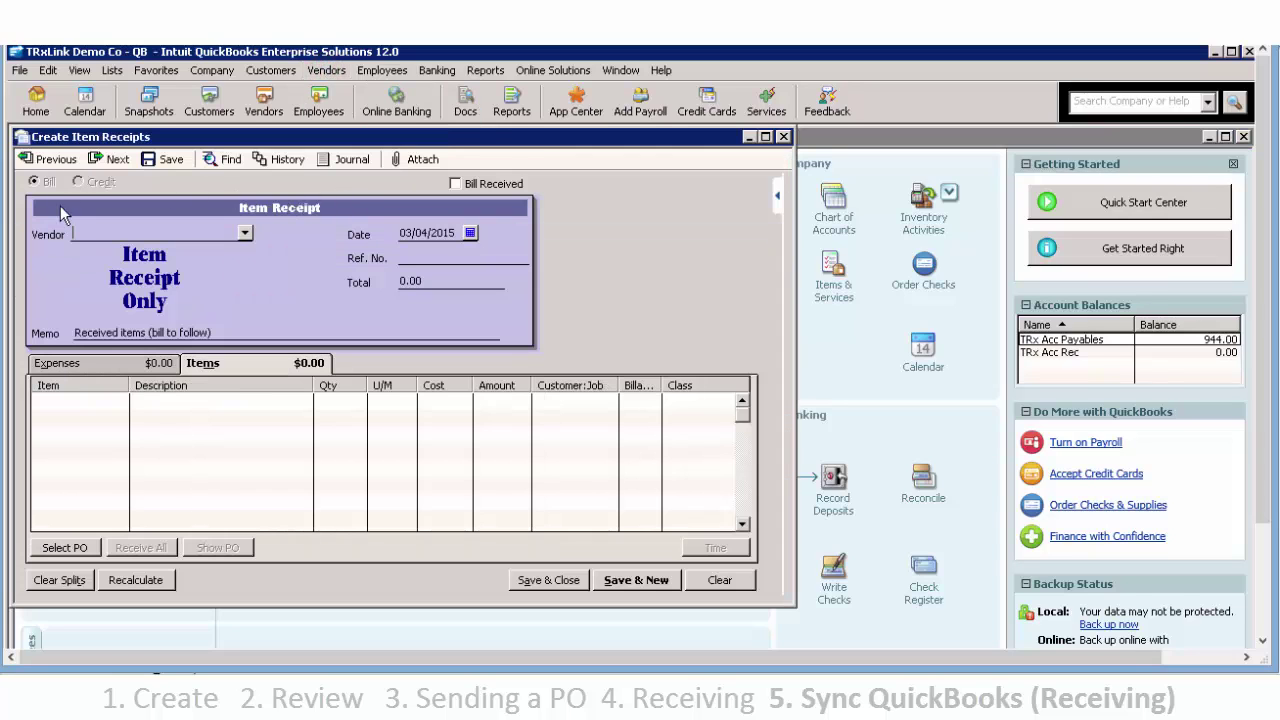
{"action": "left_click", "coordinate": [48, 159]}
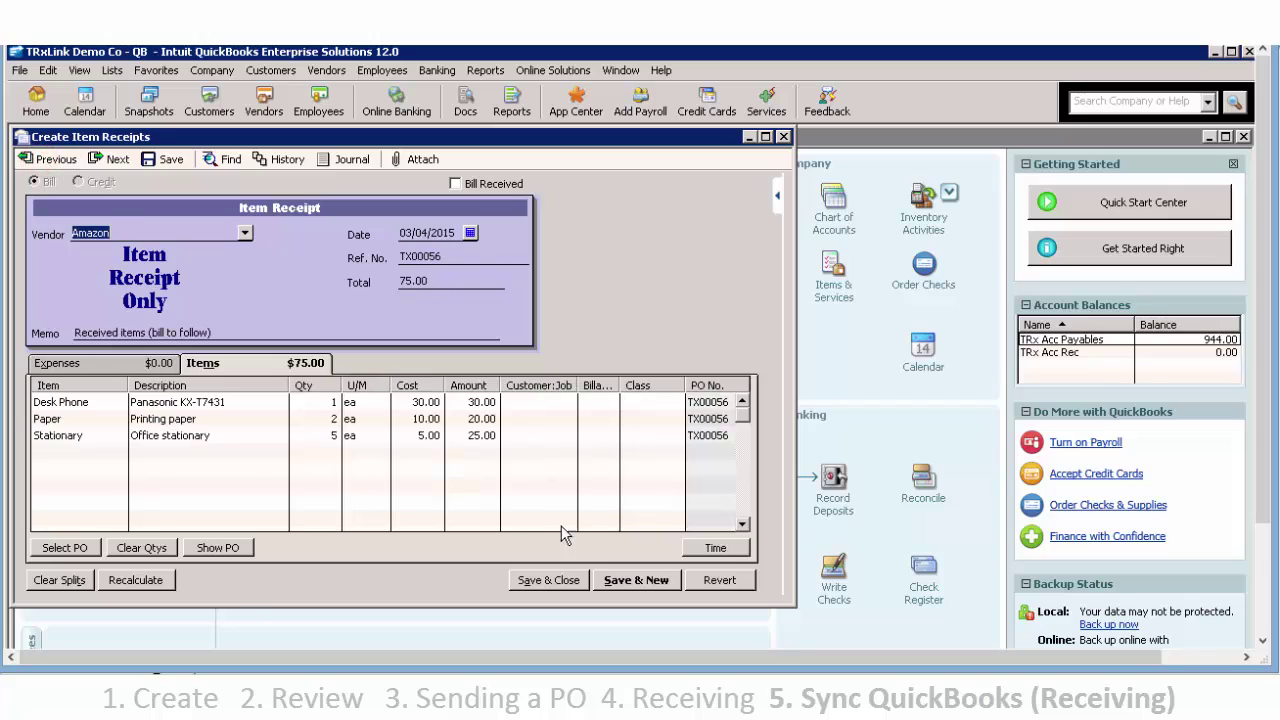